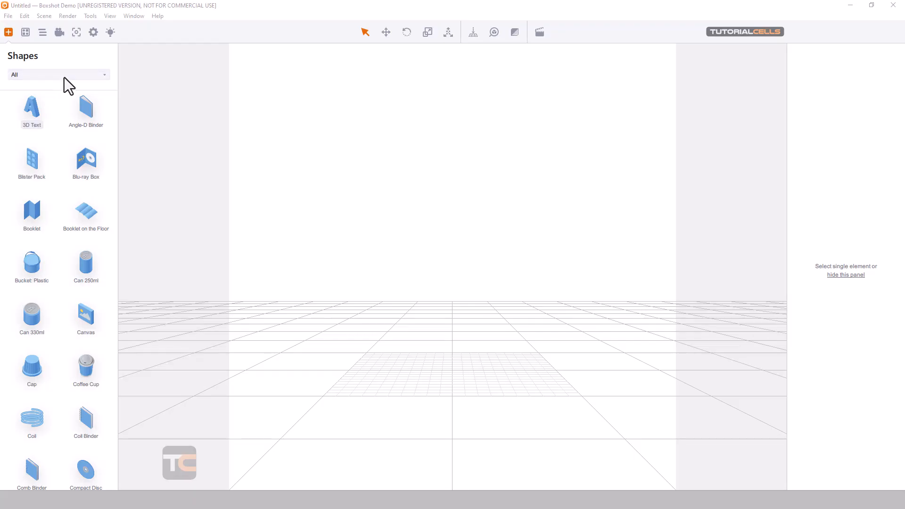
# - Filter the shapes to the CAD category and place a 3D Text object at the centre of the grid
pyautogui.click(65, 78)
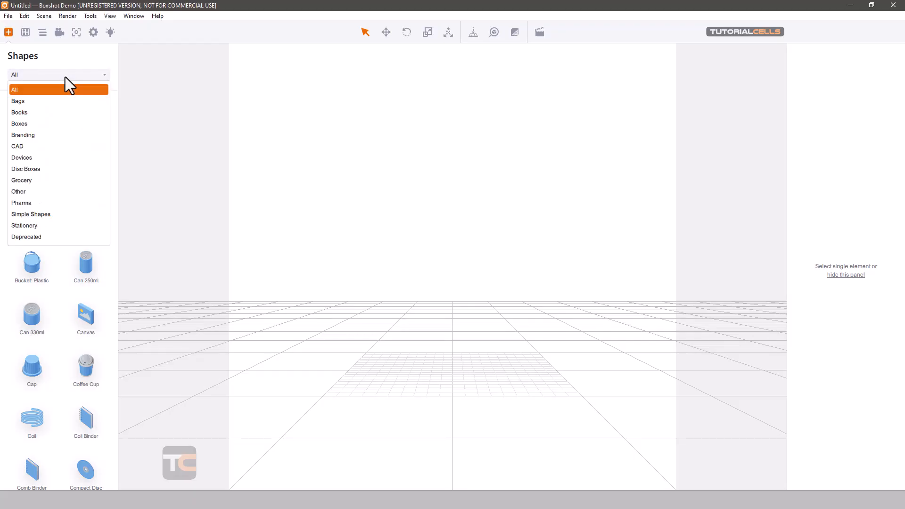
pyautogui.click(33, 148)
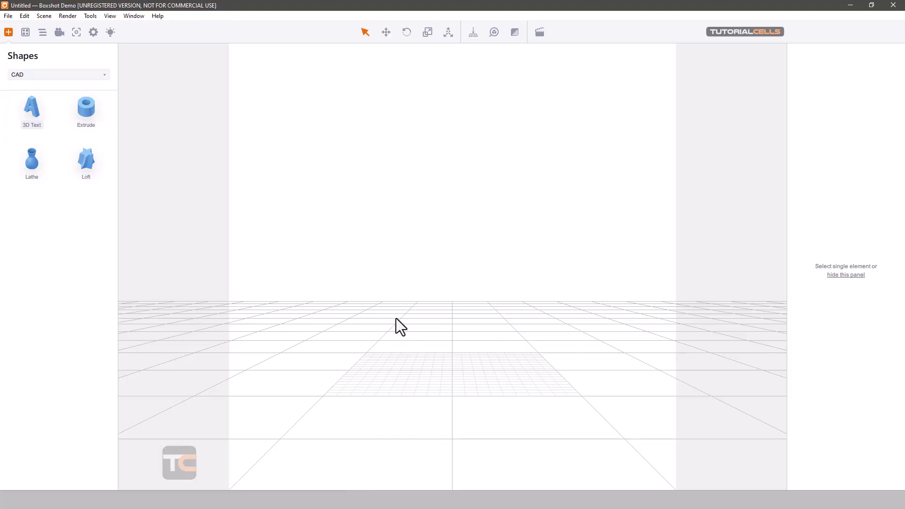
pyautogui.moveTo(396, 318); pyautogui.dragTo(369, 354)
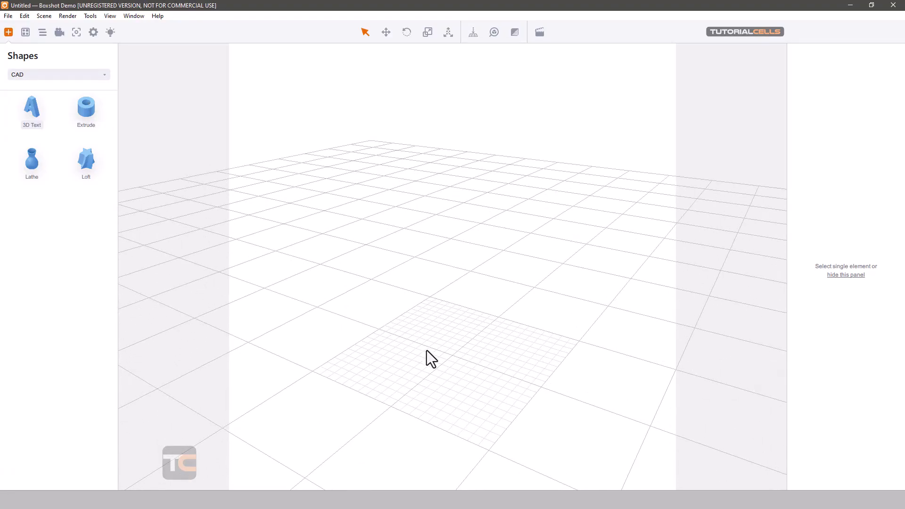
pyautogui.moveTo(30, 127); pyautogui.dragTo(426, 289)
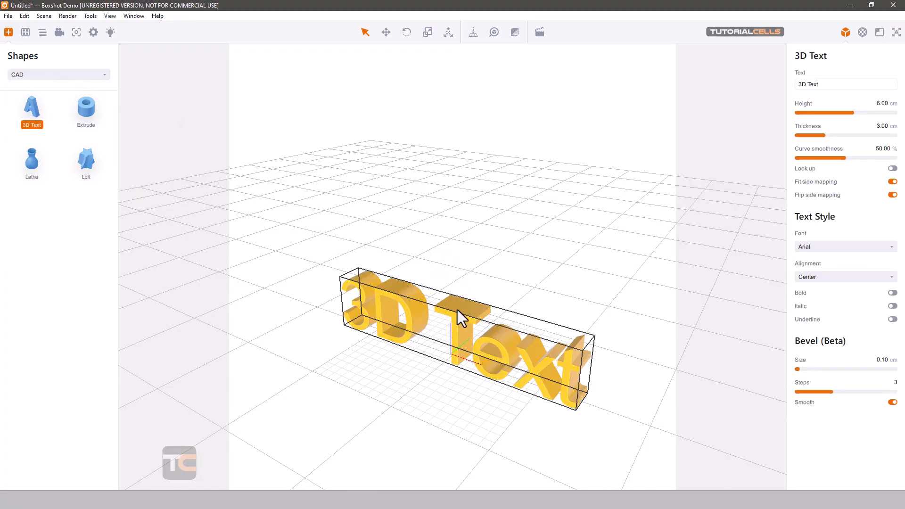
# - Change the wording of the 3D text object to "TUT"
pyautogui.scroll(4, 513, 345)
pyautogui.moveTo(506, 339)
pyautogui.mouseDown()
pyautogui.moveTo(511, 308)
pyautogui.moveTo(494, 342)
pyautogui.mouseUp()
pyautogui.scroll(3, 492, 340)
pyautogui.scroll(-2, 492, 340)
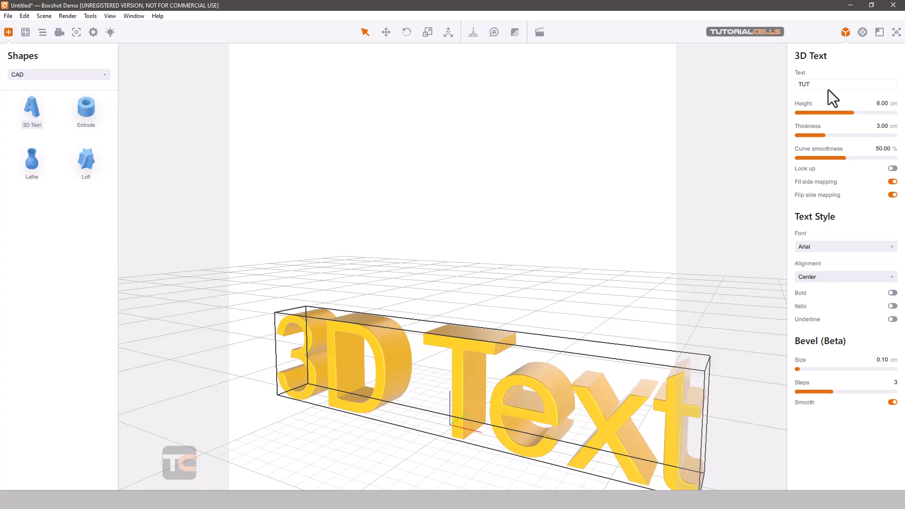
pyautogui.click(503, 278)
pyautogui.scroll(2, 467, 384)
pyautogui.click(474, 383)
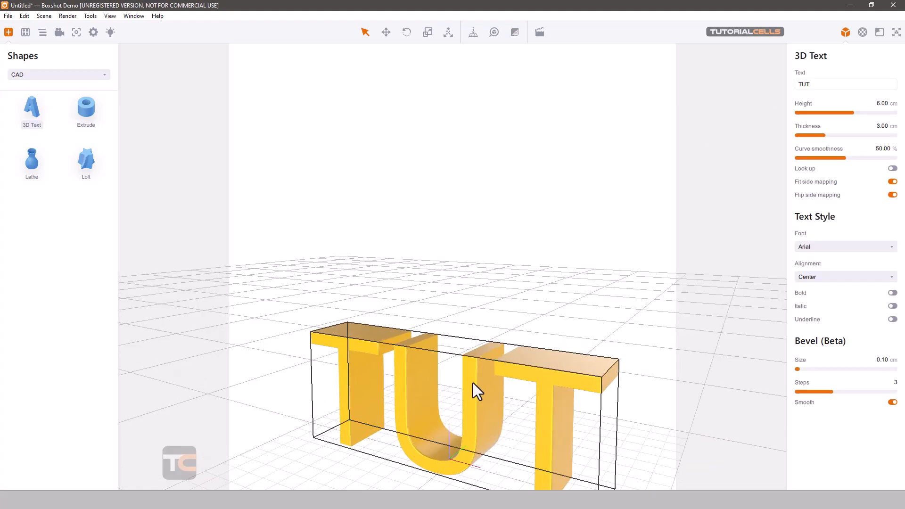
pyautogui.moveTo(476, 383); pyautogui.dragTo(468, 323)
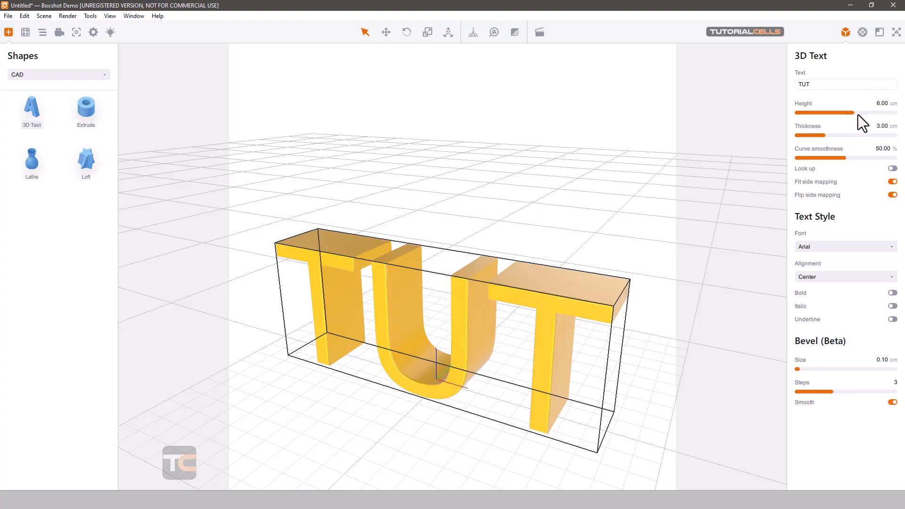
# - Set the text's height to 5.95 cm, thickness to 2.44 cm and curve smoothness to 100 %
pyautogui.moveTo(858, 114); pyautogui.dragTo(795, 160)
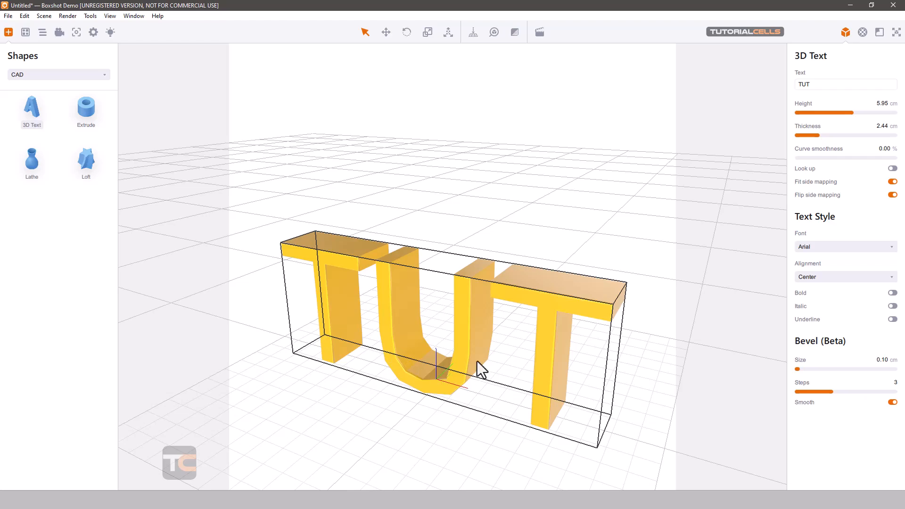
pyautogui.moveTo(817, 157); pyautogui.dragTo(887, 160)
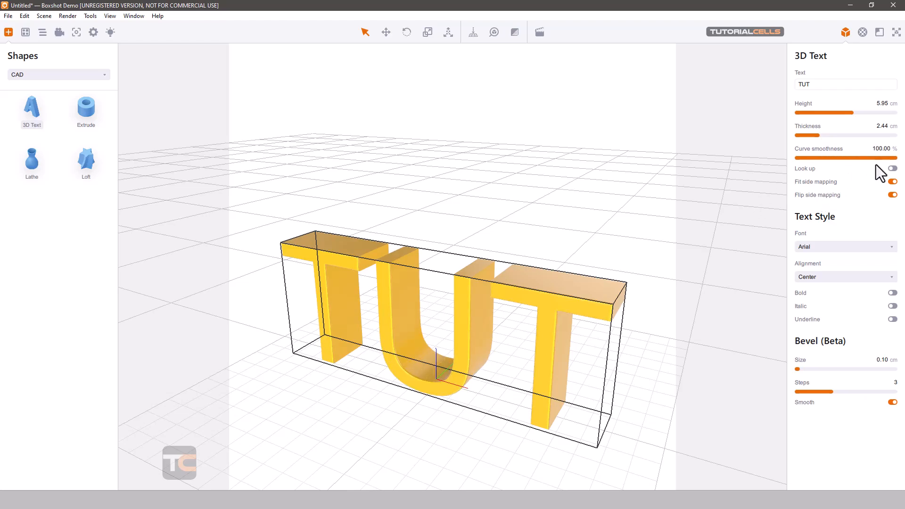
# - Try the Look up and Underline options on the text, switching each one off again
pyautogui.click(893, 169)
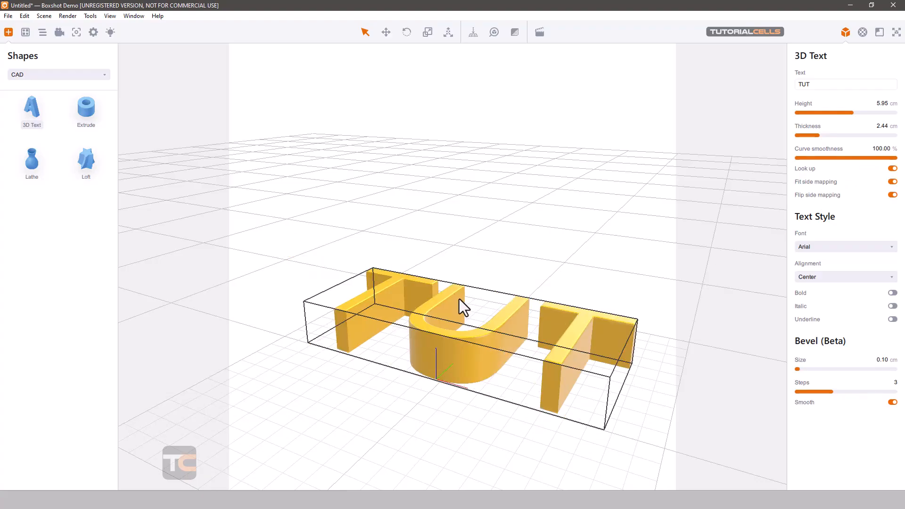
pyautogui.moveTo(504, 246); pyautogui.dragTo(510, 276)
pyautogui.scroll(2, 509, 276)
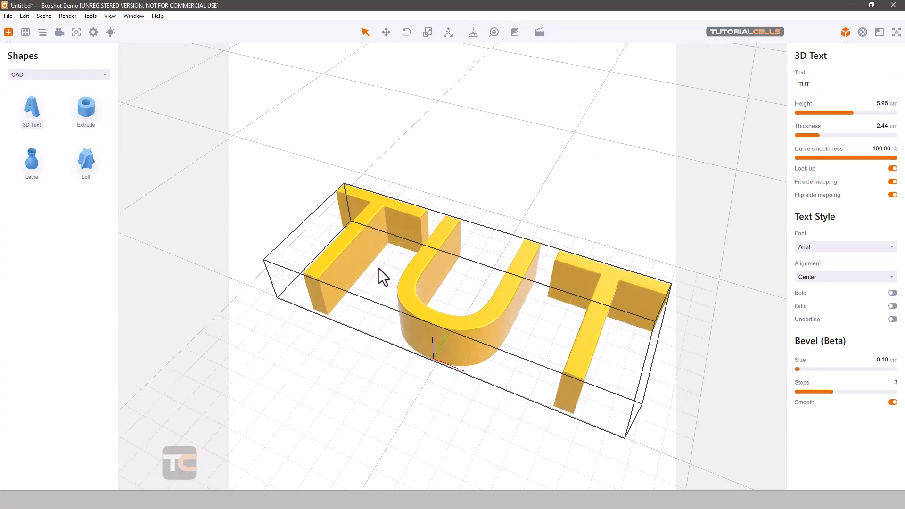
pyautogui.click(892, 169)
pyautogui.moveTo(567, 248); pyautogui.dragTo(542, 233)
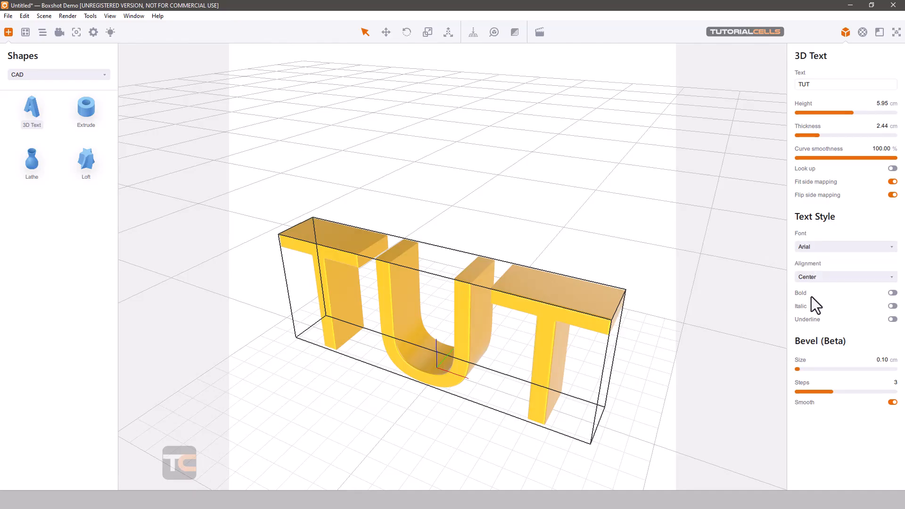
pyautogui.click(893, 320)
pyautogui.click(893, 320)
# - Set the text's bevel to a size of 0.16 cm with 4 steps, toggling bevel smoothing off and back on
pyautogui.scroll(8, 577, 309)
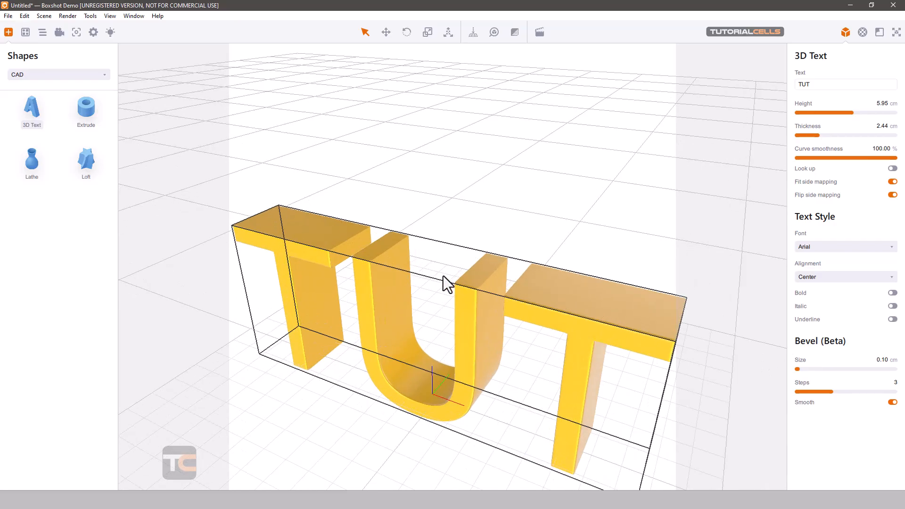
pyautogui.moveTo(624, 335); pyautogui.dragTo(573, 324)
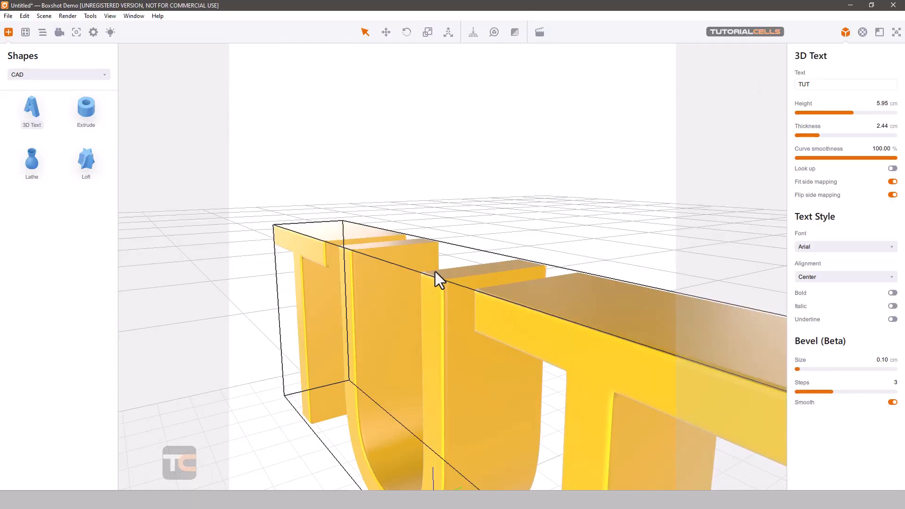
pyautogui.moveTo(809, 370)
pyautogui.mouseDown()
pyautogui.moveTo(817, 371)
pyautogui.moveTo(803, 367)
pyautogui.mouseUp()
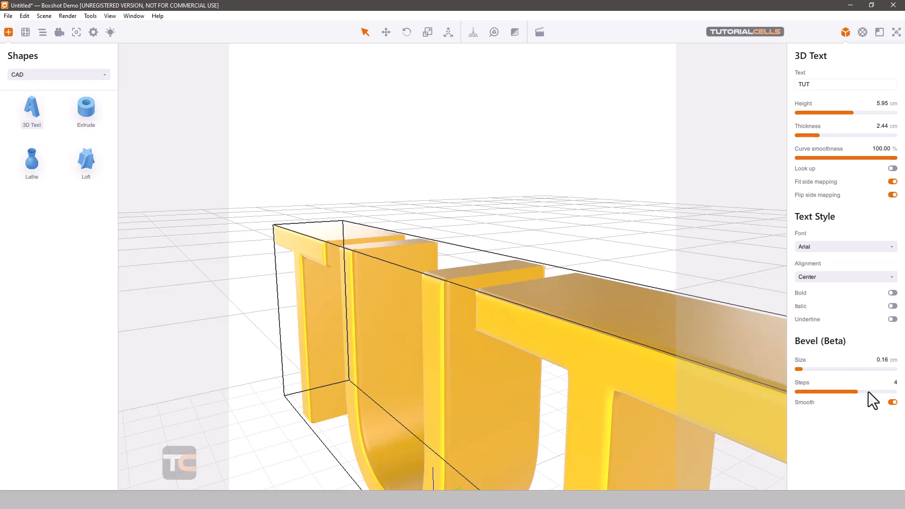
pyautogui.click(892, 403)
pyautogui.click(893, 402)
# - Remove the text's bevel by setting its size to 0.00 cm, and then give it a size of 0.06 cm
pyautogui.moveTo(800, 367); pyautogui.dragTo(789, 369)
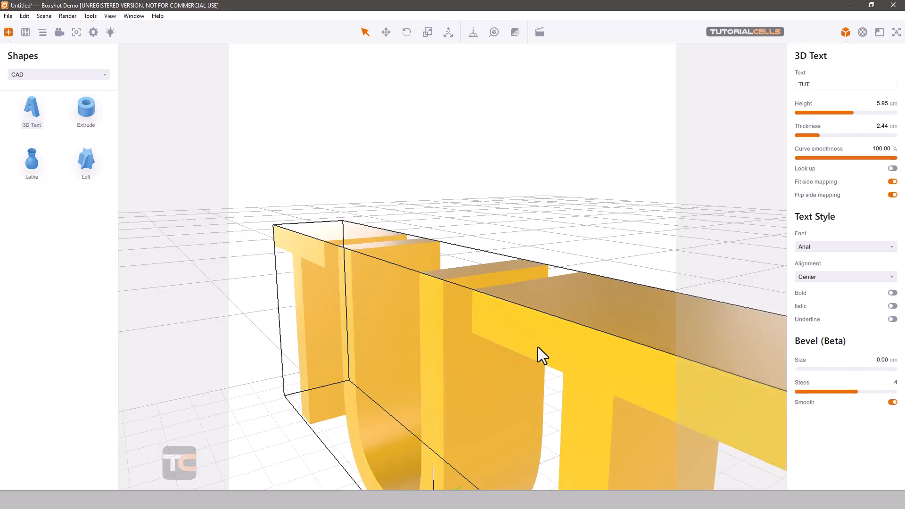
pyautogui.scroll(-3, 451, 277)
pyautogui.scroll(-3, 451, 277)
pyautogui.moveTo(468, 208); pyautogui.dragTo(492, 223)
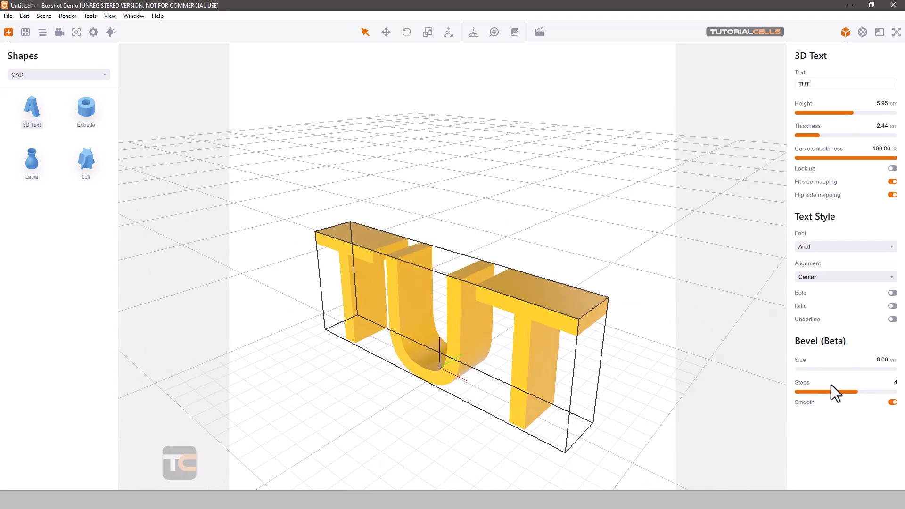
pyautogui.moveTo(801, 369); pyautogui.dragTo(798, 369)
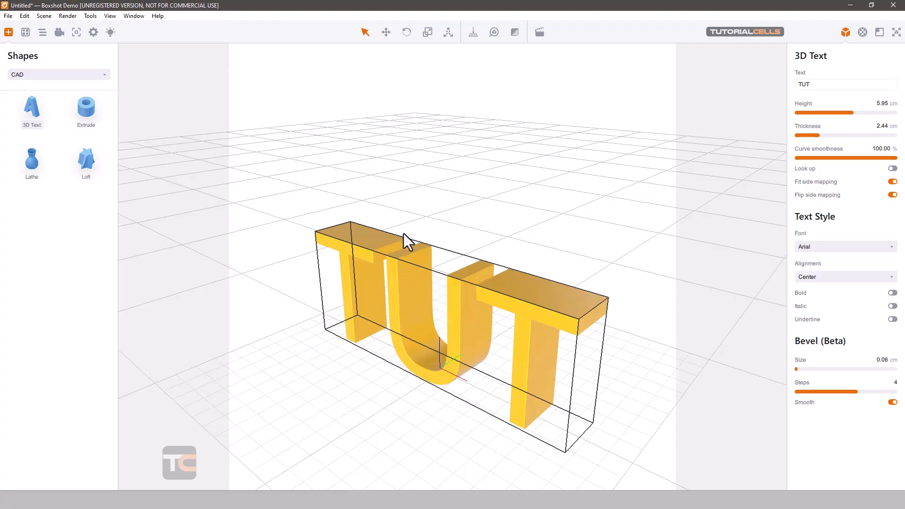
pyautogui.moveTo(403, 233); pyautogui.dragTo(447, 222)
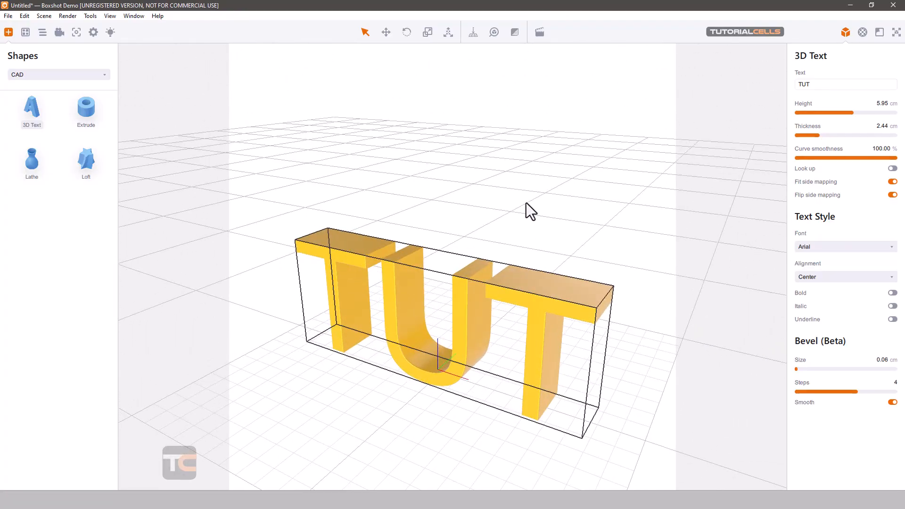
# - Set the artwork colour of the text's Front material to #583aff and look through the Side material's settings
pyautogui.click(861, 34)
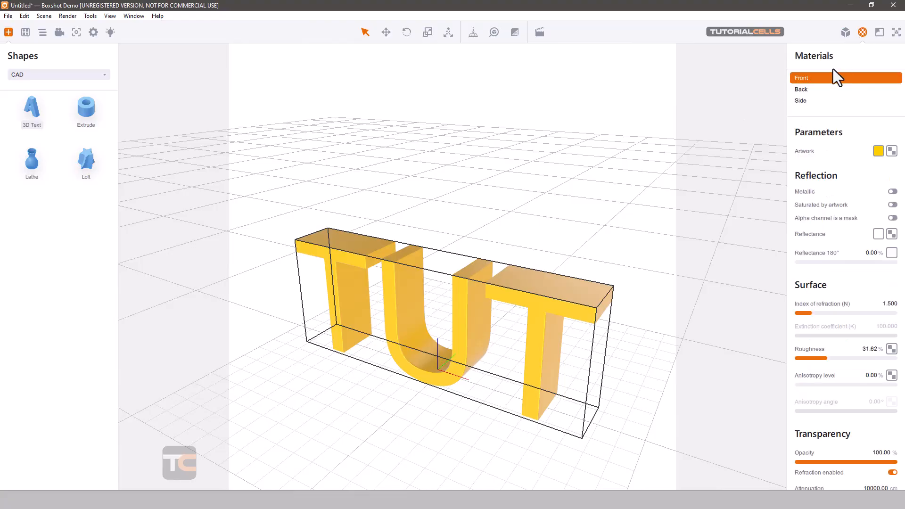
pyautogui.click(819, 89)
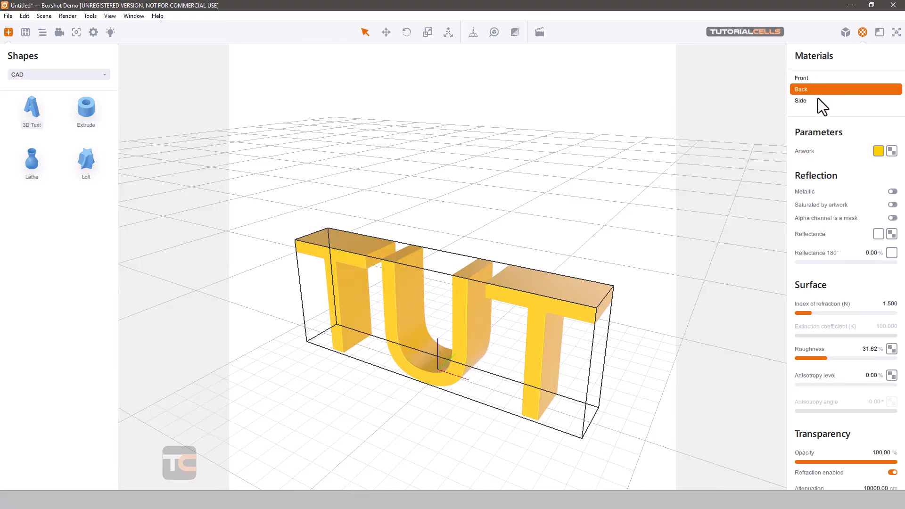
pyautogui.click(818, 100)
pyautogui.click(813, 78)
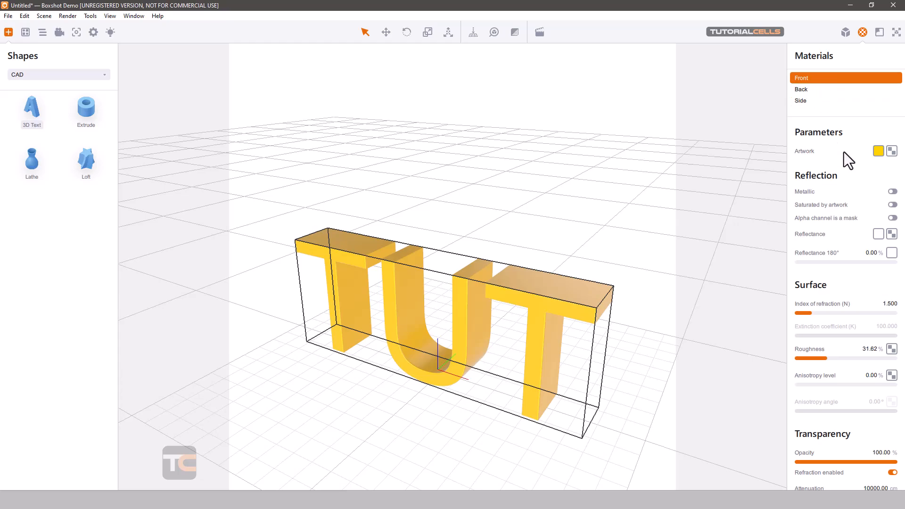
pyautogui.click(878, 152)
pyautogui.moveTo(518, 218); pyautogui.dragTo(478, 191)
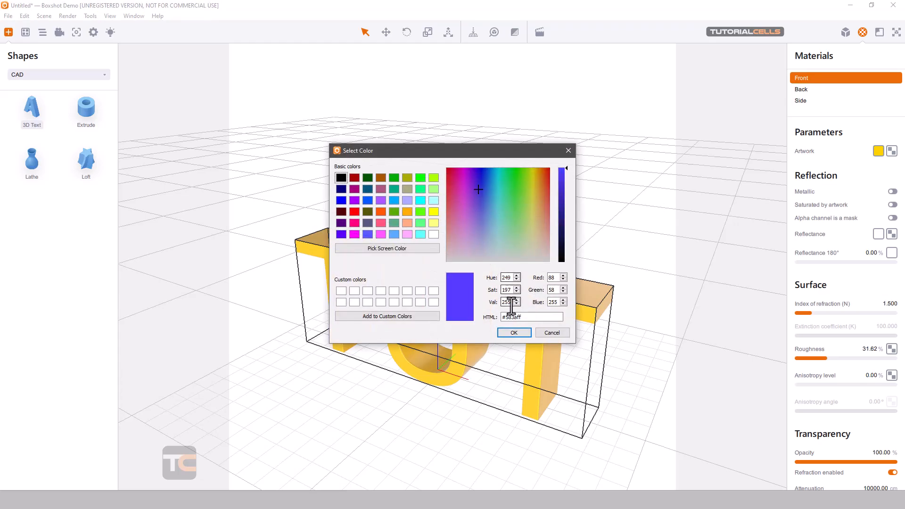
pyautogui.click(516, 331)
pyautogui.moveTo(568, 228)
pyautogui.mouseDown()
pyautogui.moveTo(566, 198)
pyautogui.moveTo(568, 229)
pyautogui.mouseUp()
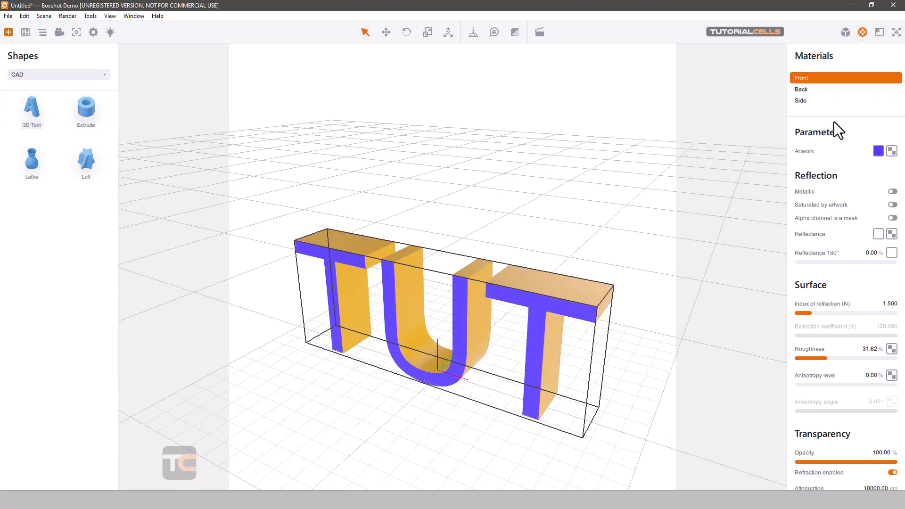
pyautogui.click(808, 101)
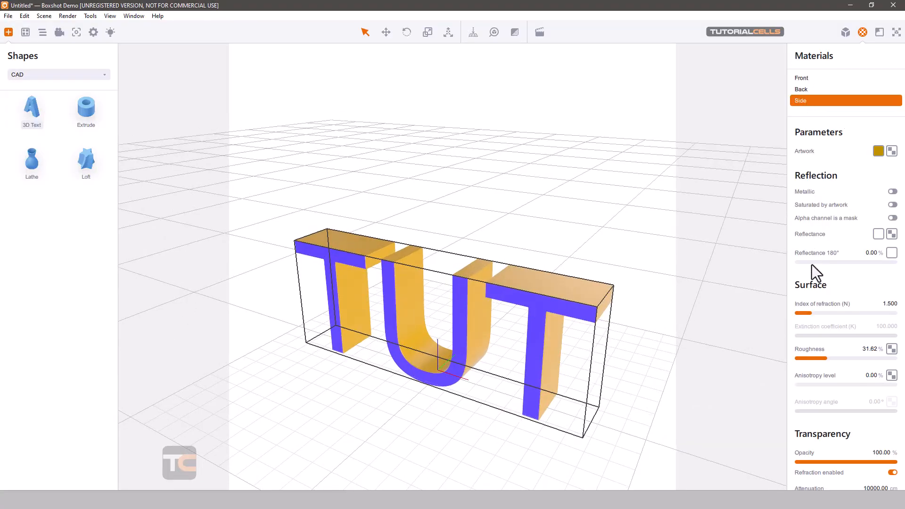
pyautogui.scroll(-8, 830, 334)
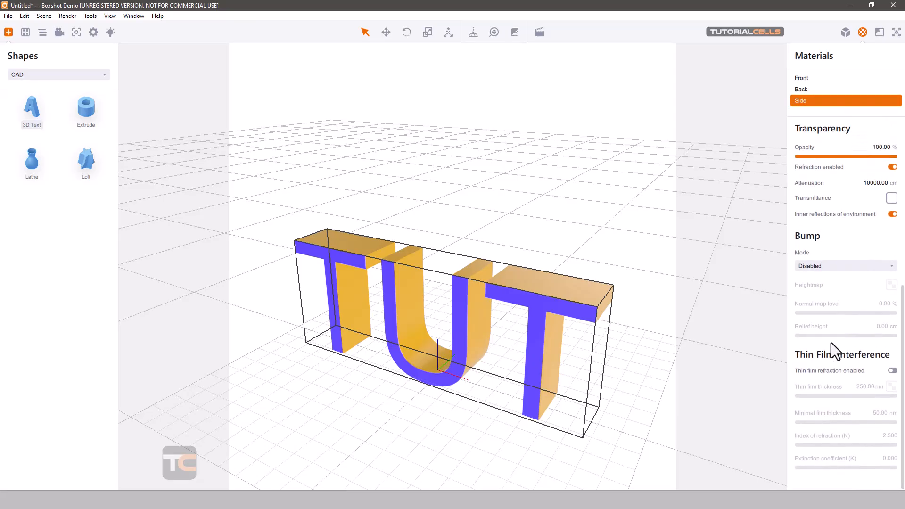
pyautogui.scroll(8, 831, 343)
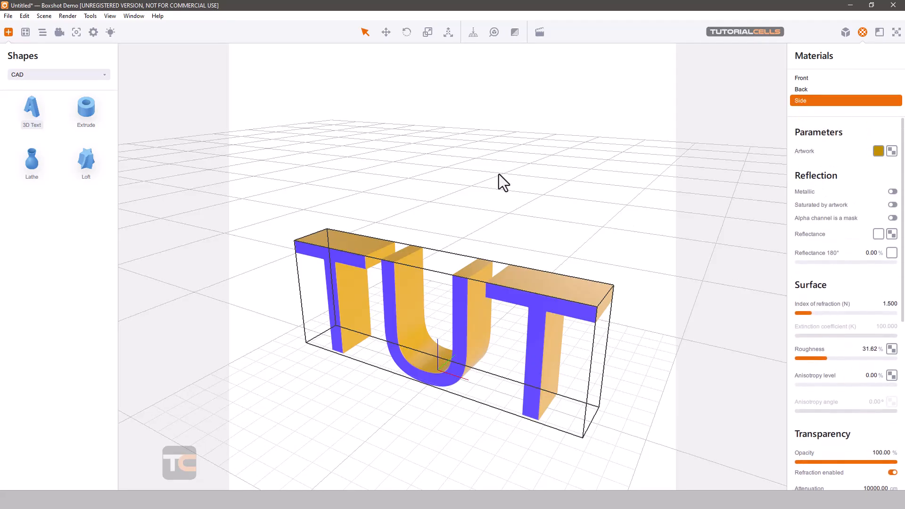
# - Delete the 3D text, place an Extrude shape at the centre of the grid and show its shape settings
pyautogui.press('Delete')
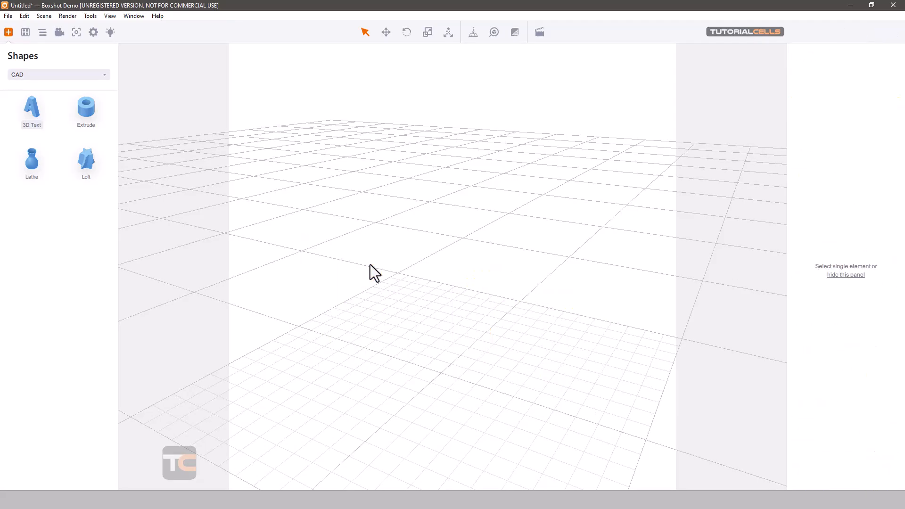
pyautogui.moveTo(81, 115); pyautogui.dragTo(435, 334)
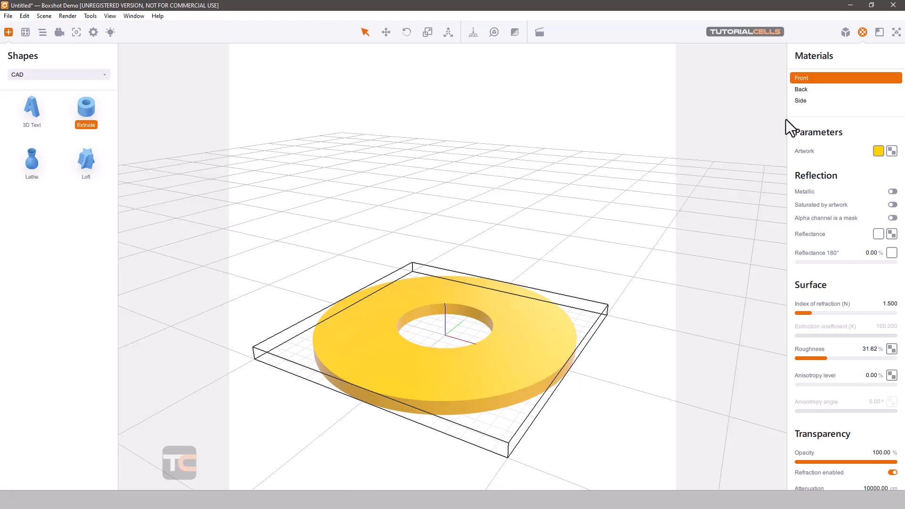
pyautogui.click(845, 32)
# - Set the extruded ring's thickness to 3.86 cm and curve smoothness to 49.54 %, toggling Look up off and back on
pyautogui.moveTo(802, 106); pyautogui.dragTo(831, 128)
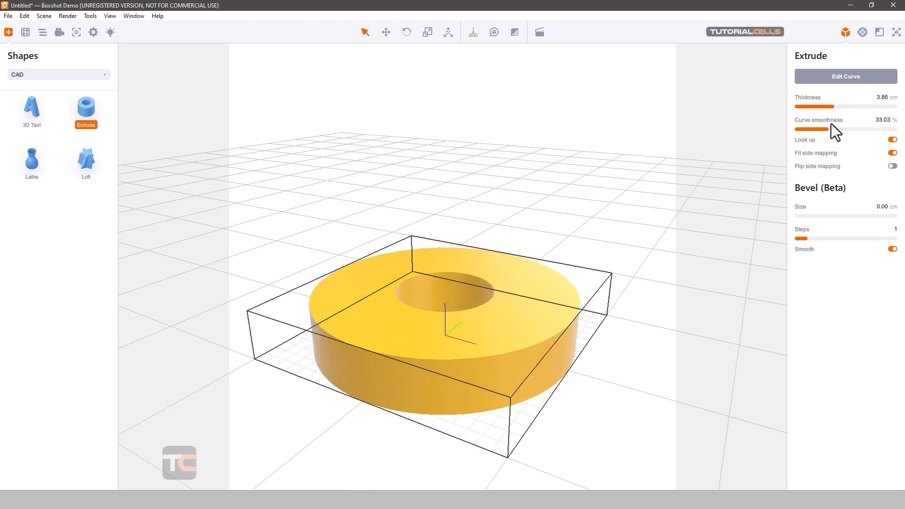
pyautogui.click(892, 140)
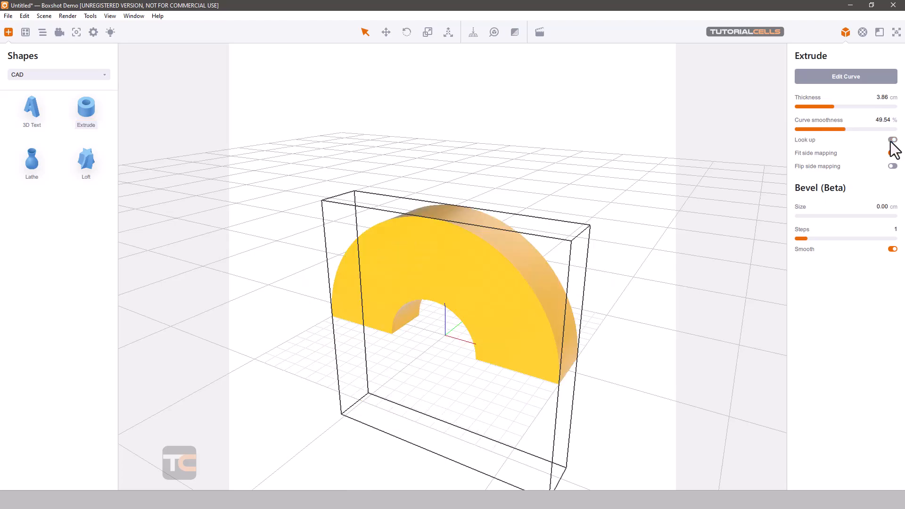
pyautogui.click(892, 140)
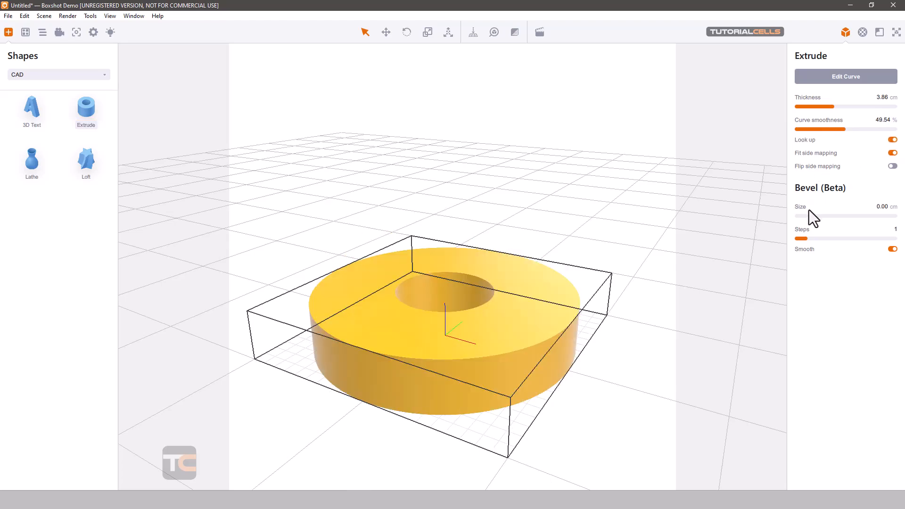
# - Bevel the extruded ring's edges with a size of 0.88 cm and 3 steps
pyautogui.moveTo(807, 216); pyautogui.dragTo(789, 236)
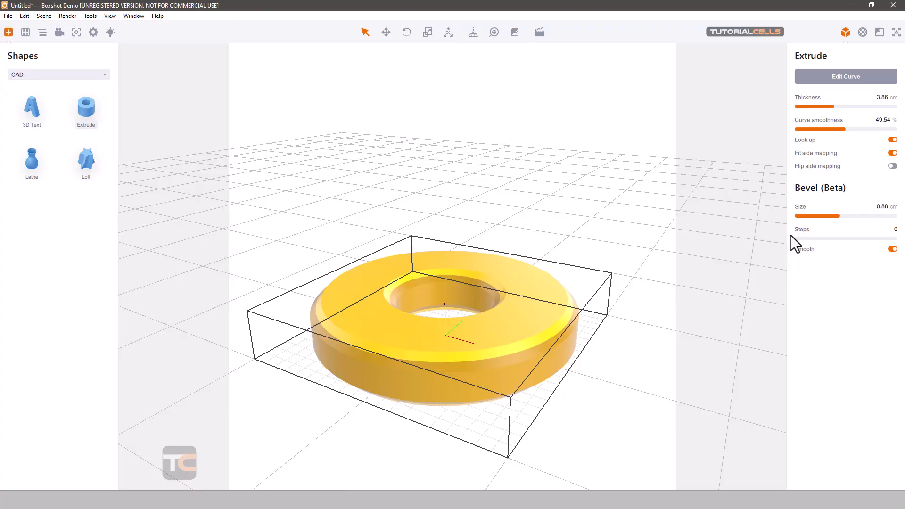
pyautogui.moveTo(797, 238); pyautogui.dragTo(833, 239)
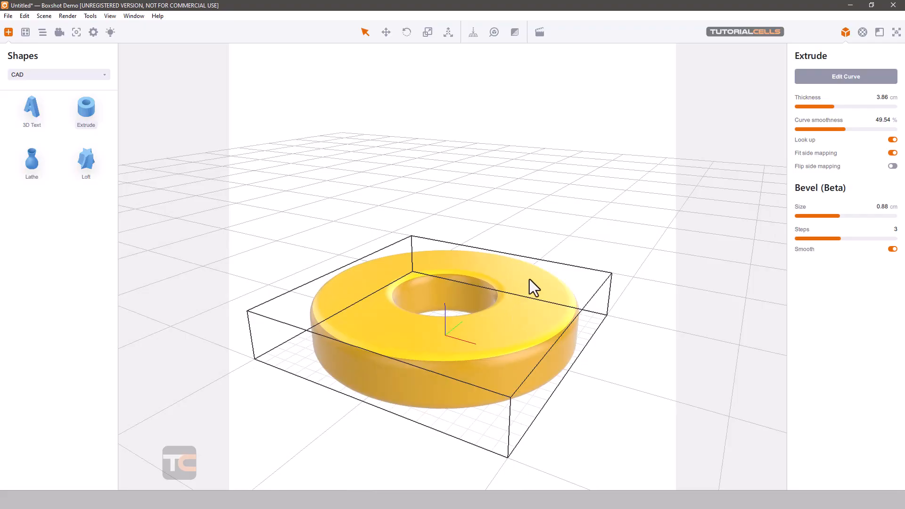
pyautogui.moveTo(532, 234); pyautogui.dragTo(527, 261)
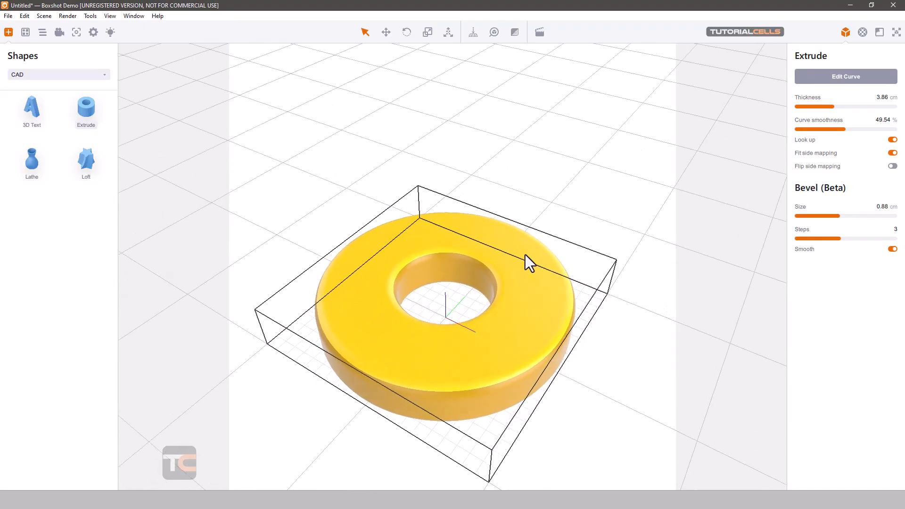
# - Edit the extrusion's curve by pulling the outer circle's rightmost point out to about X 18.40, Y -0.08, and apply it
pyautogui.click(817, 78)
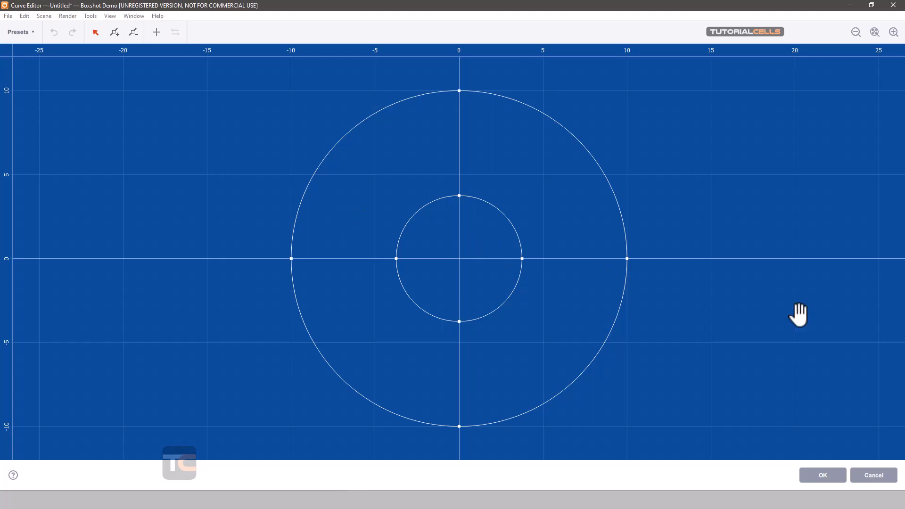
pyautogui.click(627, 261)
pyautogui.click(627, 259)
pyautogui.moveTo(627, 258); pyautogui.dragTo(768, 260)
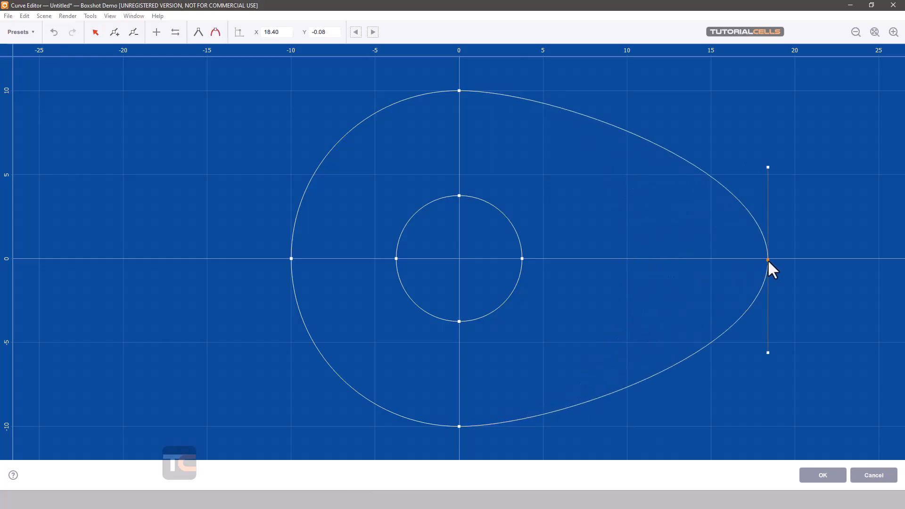
pyautogui.click(812, 475)
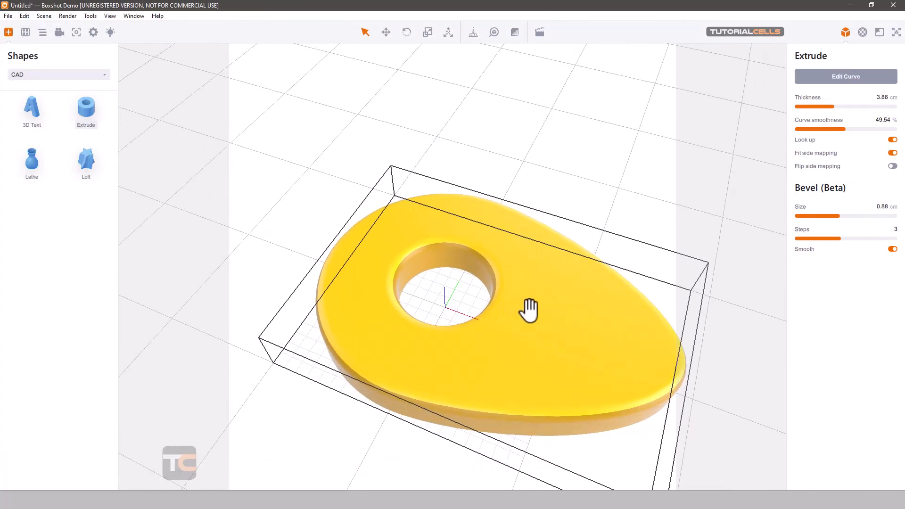
# - Reopen the extrusion's curve and insert a point on the outer outline's upper right at about X 8.54, Y 8.17
pyautogui.click(809, 77)
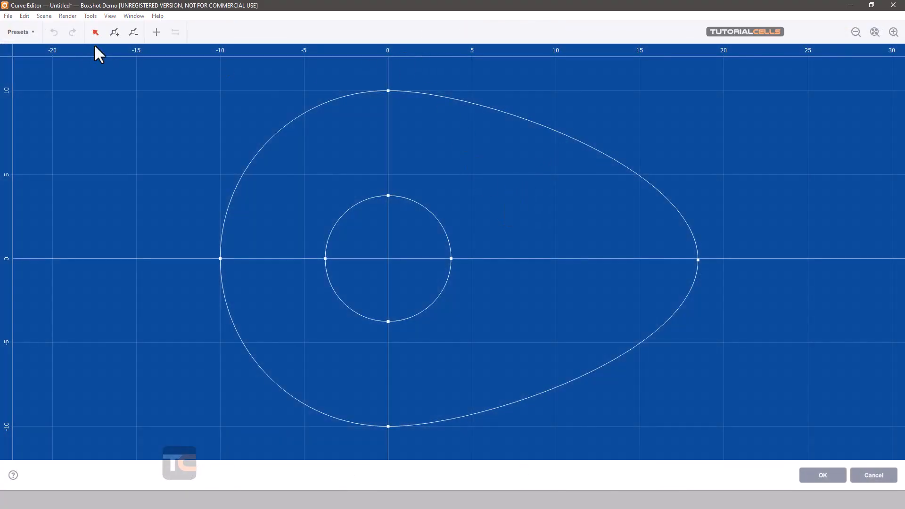
pyautogui.click(114, 32)
pyautogui.click(527, 120)
pyautogui.click(532, 121)
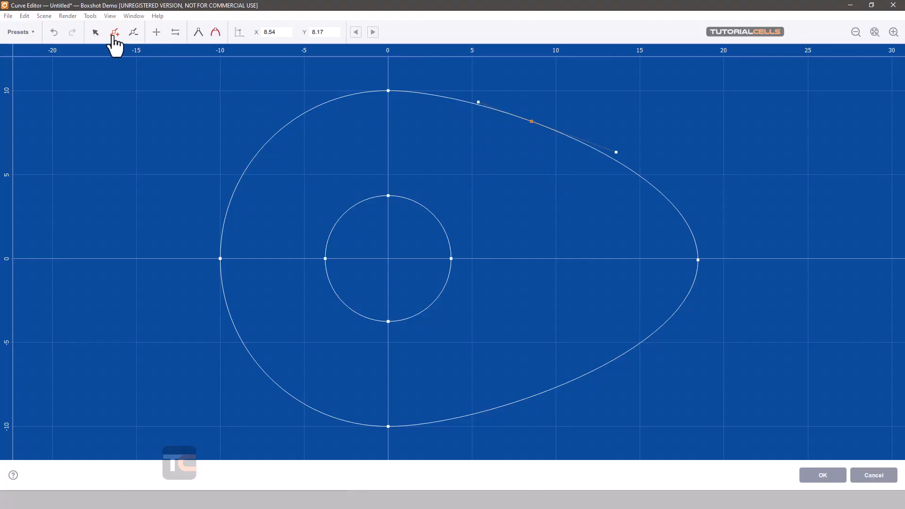
# - Add a square contour to the curve and undo the addition
pyautogui.click(156, 33)
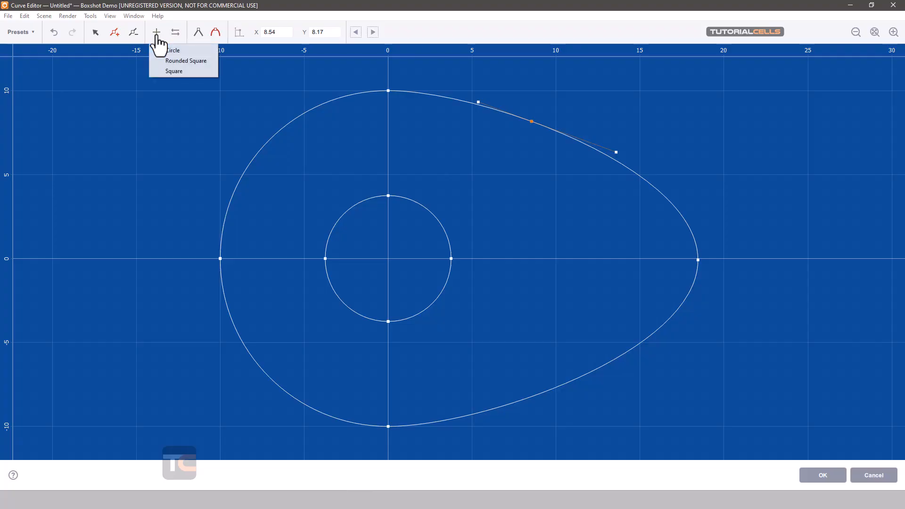
pyautogui.click(168, 71)
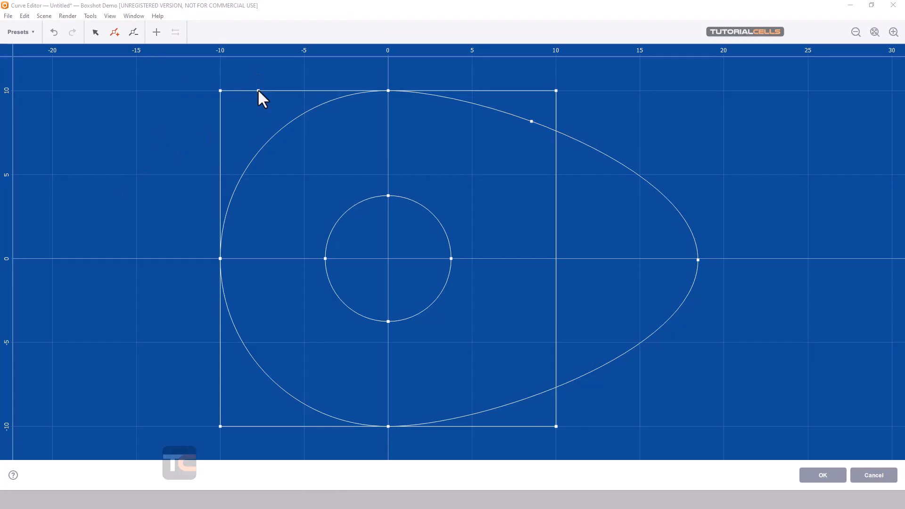
pyautogui.click(53, 32)
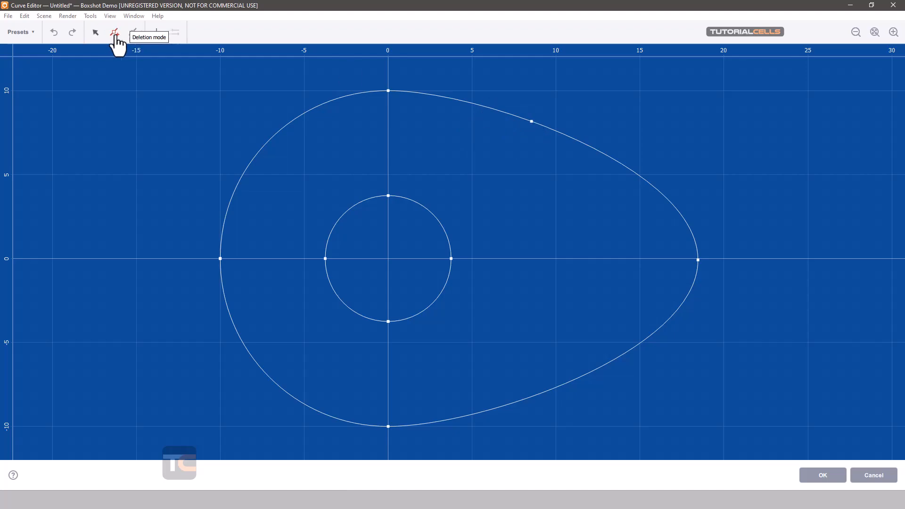
# - Move the inserted outline point to about X 8.90, Y 8.00
pyautogui.click(95, 33)
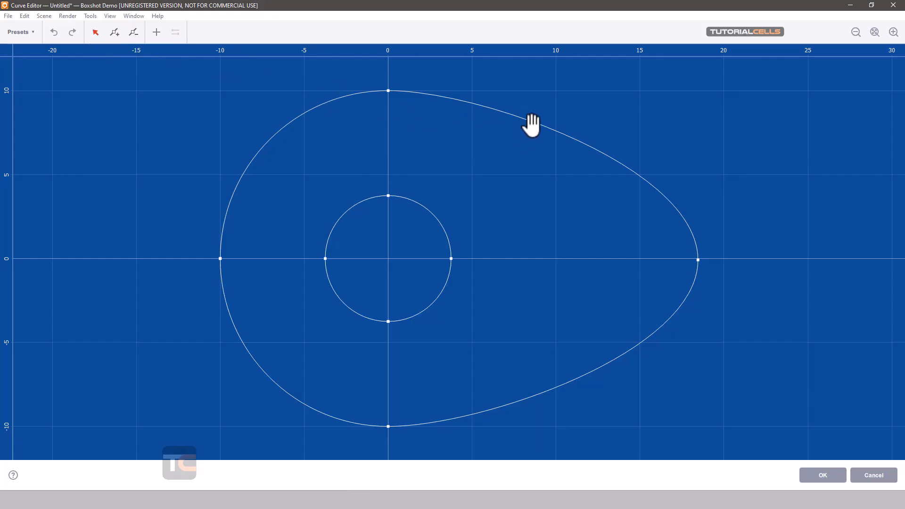
pyautogui.click(531, 121)
pyautogui.moveTo(532, 121); pyautogui.dragTo(555, 135)
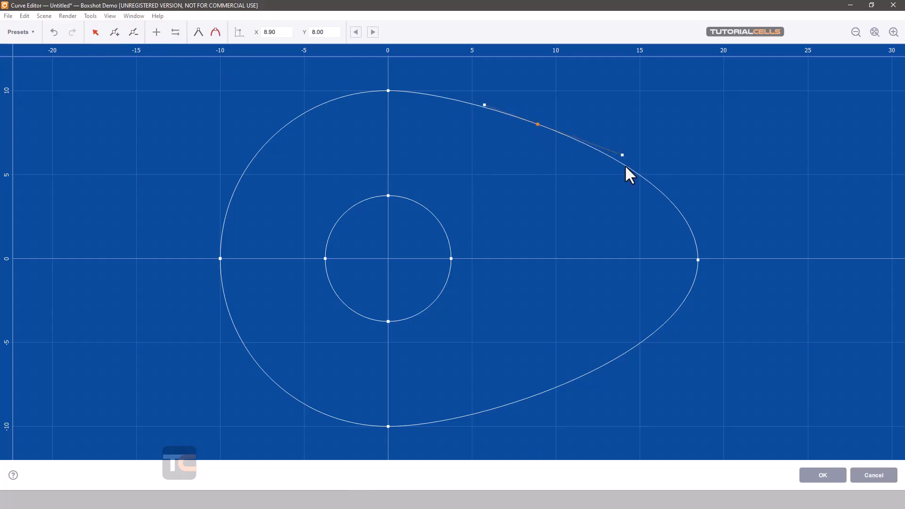
pyautogui.press('space')
pyautogui.moveTo(619, 194)
pyautogui.mouseDown()
pyautogui.moveTo(615, 202)
pyautogui.moveTo(619, 184)
pyautogui.moveTo(517, 195)
pyautogui.moveTo(501, 235)
pyautogui.moveTo(522, 176)
pyautogui.moveTo(606, 162)
pyautogui.moveTo(612, 177)
pyautogui.moveTo(598, 190)
pyautogui.moveTo(616, 186)
pyautogui.mouseUp()
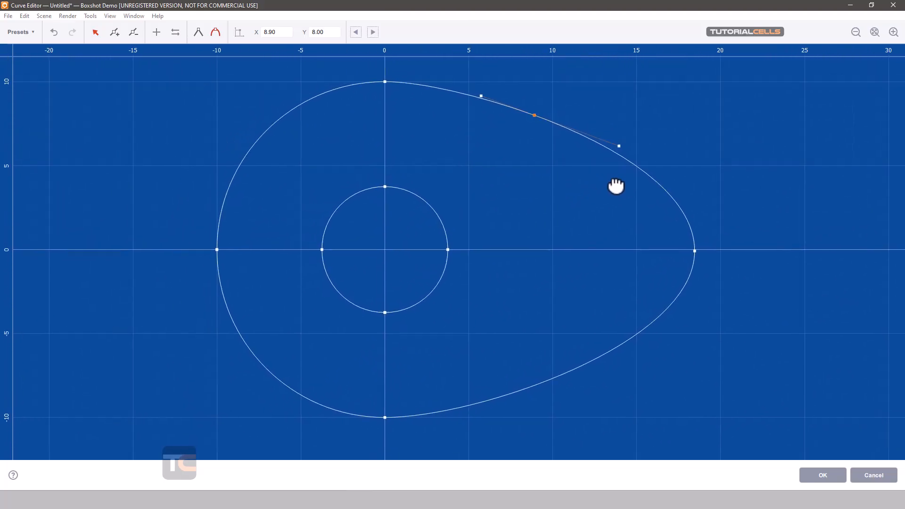
pyautogui.scroll(-1, 616, 186)
pyautogui.scroll(1, 589, 192)
pyautogui.scroll(-2, 588, 192)
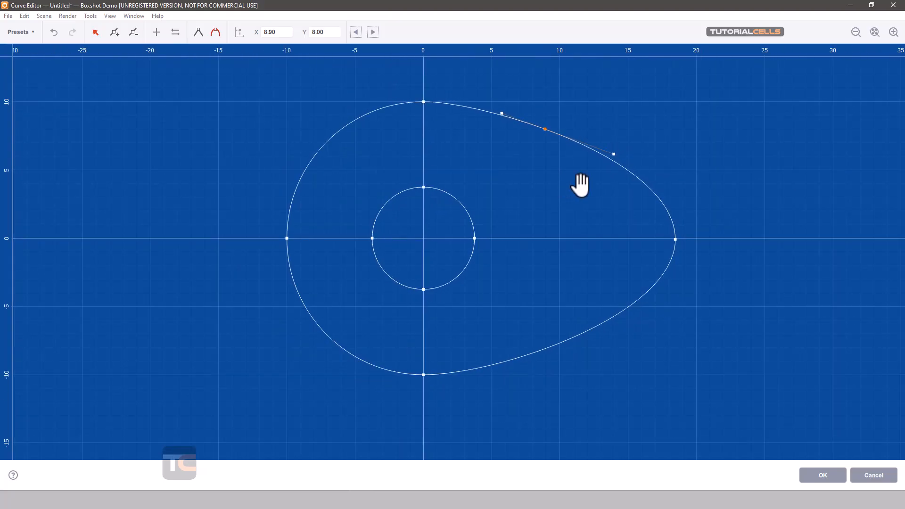
# - Switch the outline's rightmost point to a corner and back to smooth, and stretch its handle to about X 23.22, Y 8.24
pyautogui.click(675, 239)
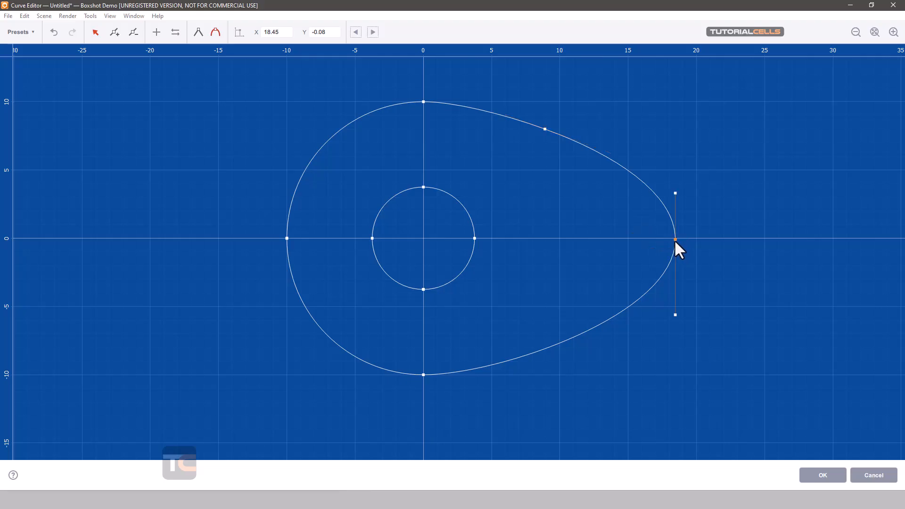
pyautogui.click(199, 34)
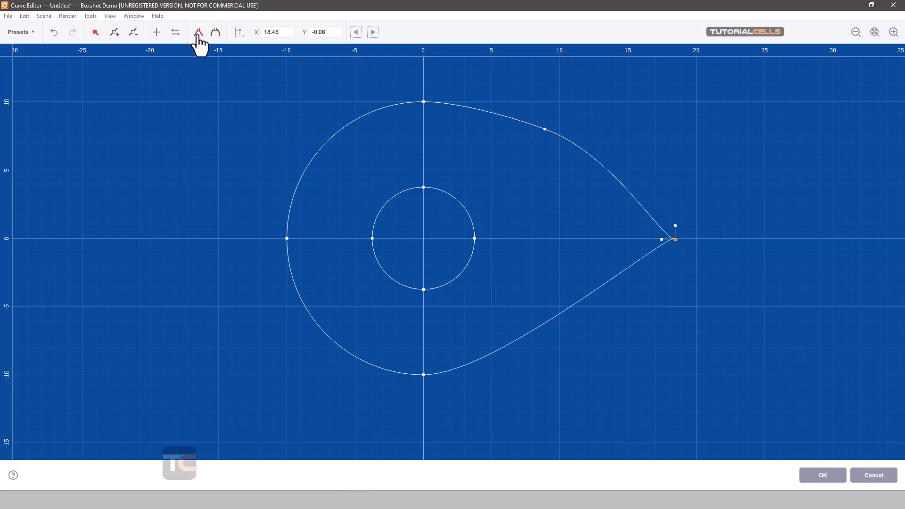
pyautogui.click(216, 33)
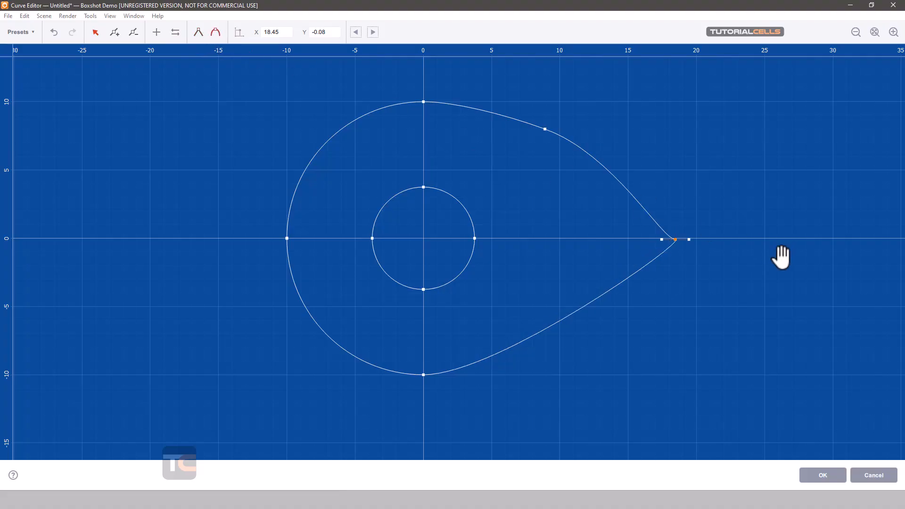
pyautogui.moveTo(662, 244); pyautogui.dragTo(738, 124)
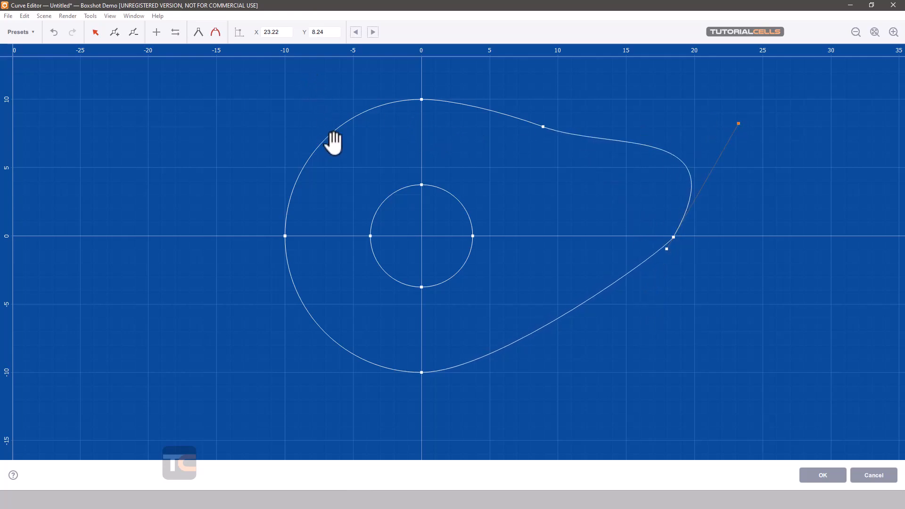
# - Replace the extrusion's curve with the Tag preset, apply it and view the resulting shape
pyautogui.click(29, 30)
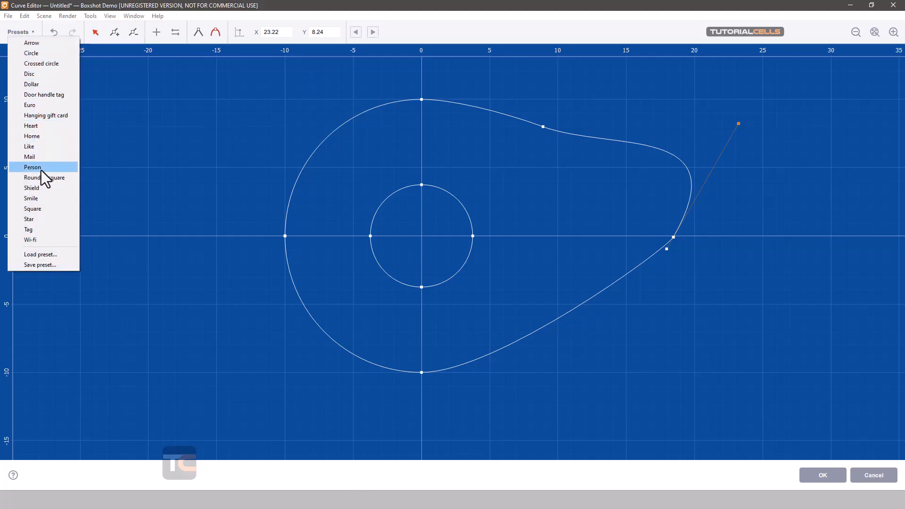
pyautogui.click(38, 230)
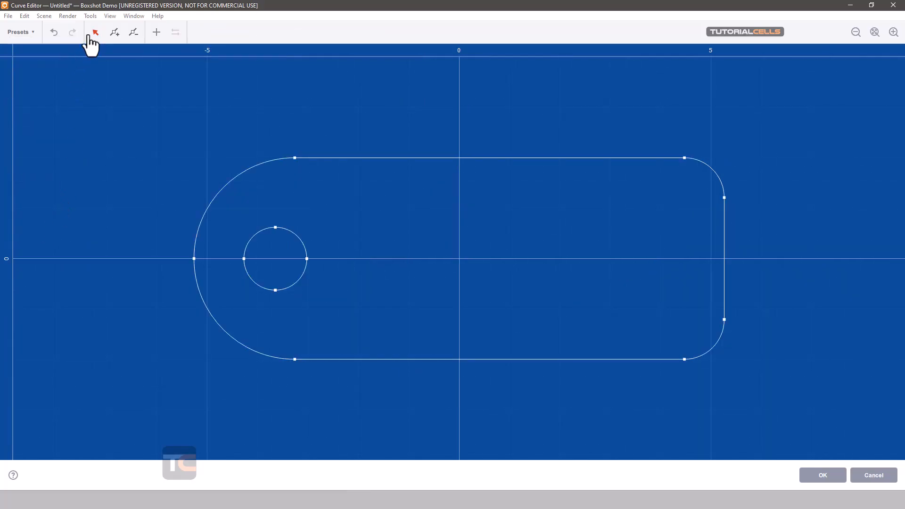
pyautogui.click(815, 479)
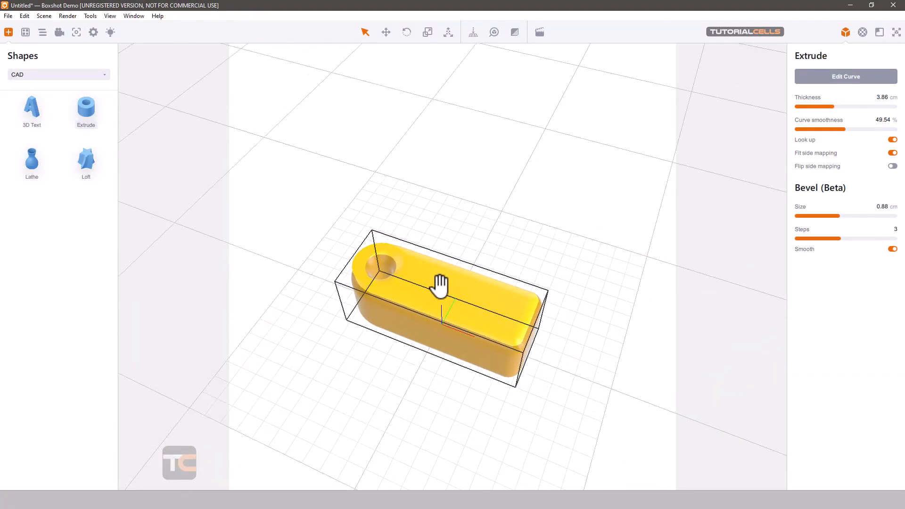
pyautogui.moveTo(439, 284); pyautogui.dragTo(504, 248)
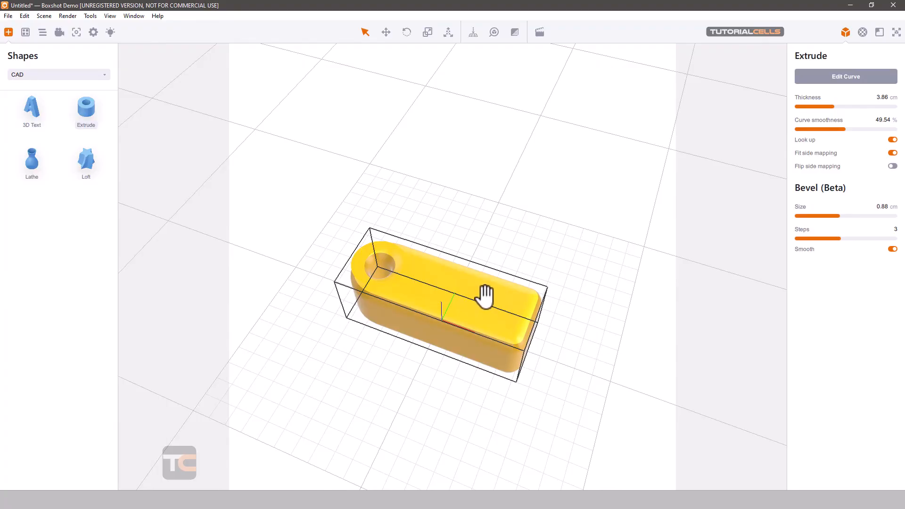
# - Delete the extruded tag and place a Lathe shape at the centre of the grid
pyautogui.press('Delete')
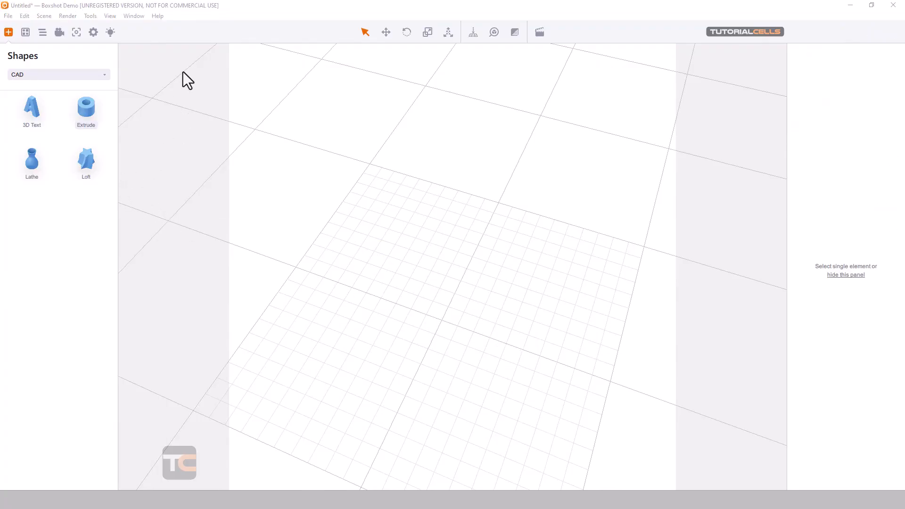
pyautogui.moveTo(35, 159); pyautogui.dragTo(489, 327)
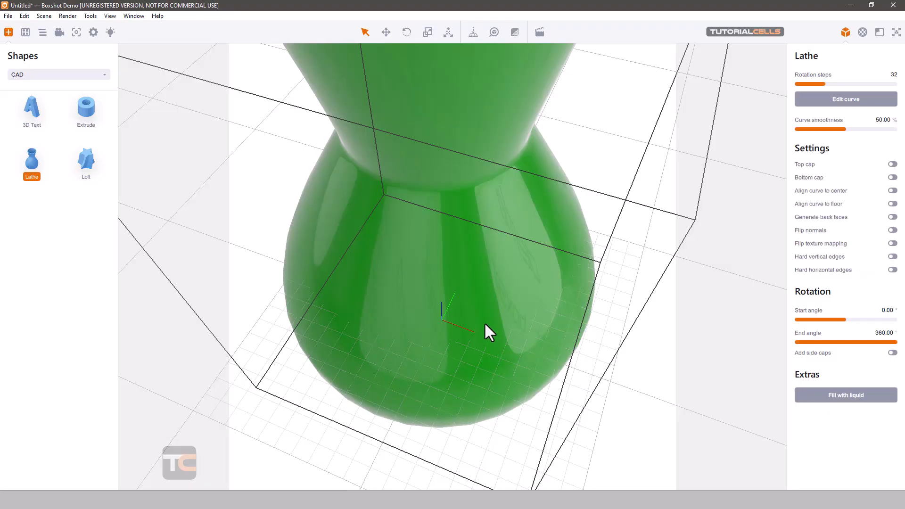
pyautogui.moveTo(587, 343); pyautogui.dragTo(578, 320)
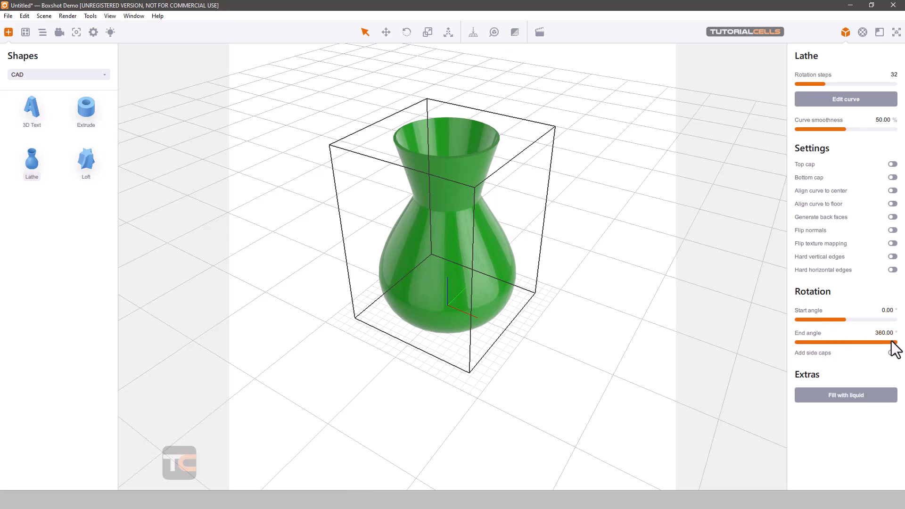
# - Try different rotation end angles on the lathed vase and set the end angle to -125.50°
pyautogui.moveTo(895, 342); pyautogui.dragTo(845, 334)
pyautogui.moveTo(579, 246); pyautogui.dragTo(568, 245)
pyautogui.moveTo(858, 345); pyautogui.dragTo(904, 354)
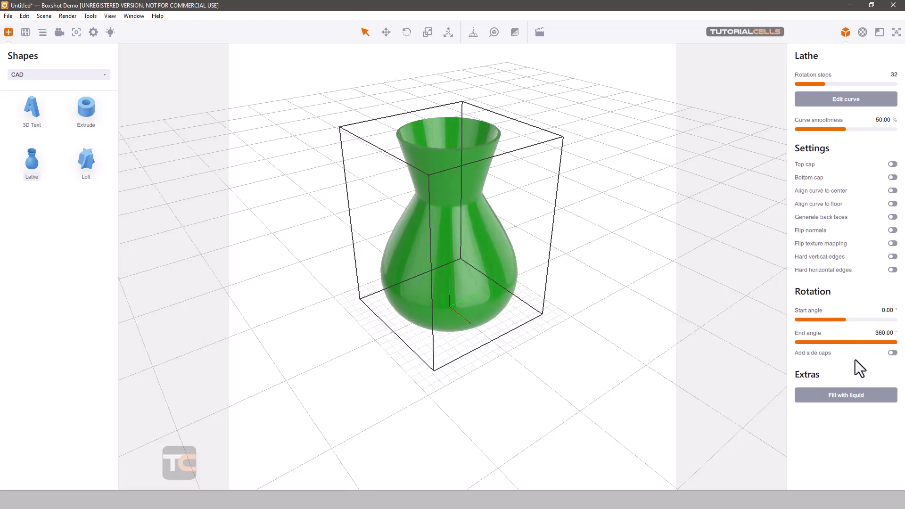
pyautogui.moveTo(838, 343)
pyautogui.mouseDown()
pyautogui.moveTo(849, 343)
pyautogui.moveTo(829, 343)
pyautogui.mouseUp()
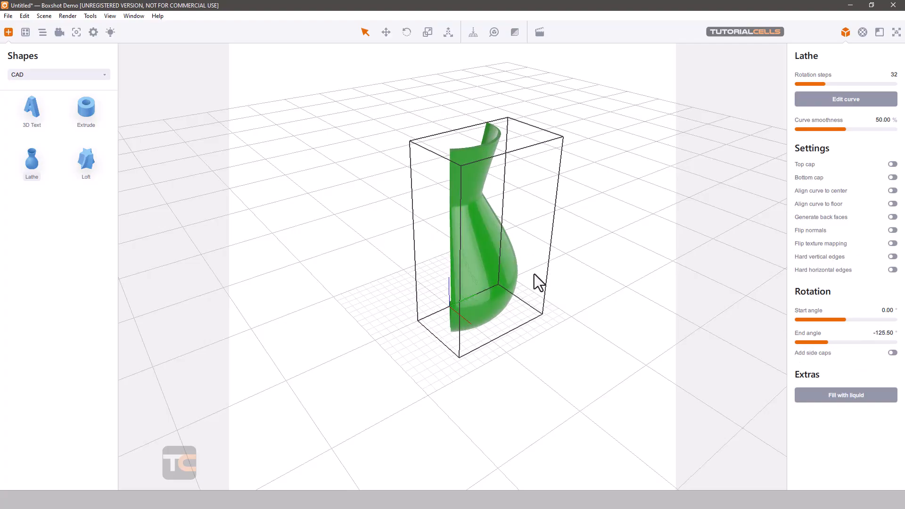
# - Enable back face generation and side caps for the partly rotated vase, inspecting its open side
pyautogui.moveTo(533, 274); pyautogui.dragTo(619, 271)
pyautogui.scroll(4, 491, 163)
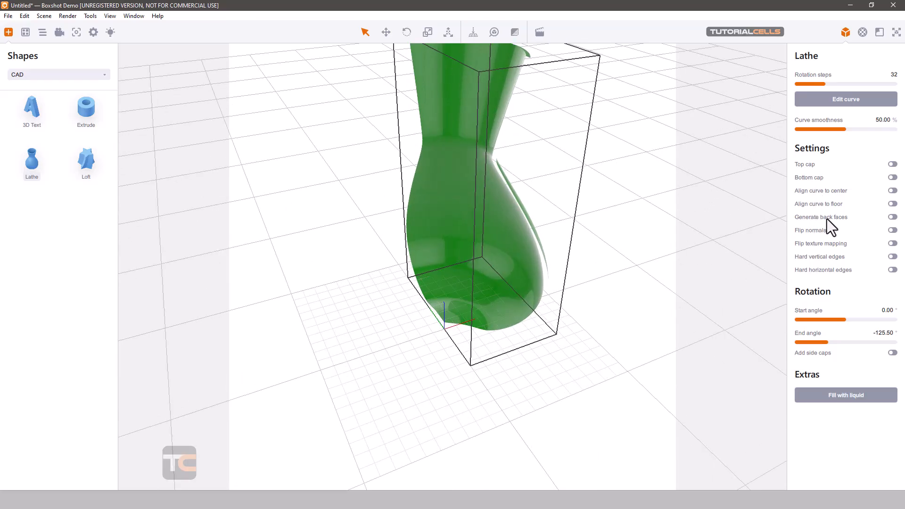
pyautogui.click(893, 217)
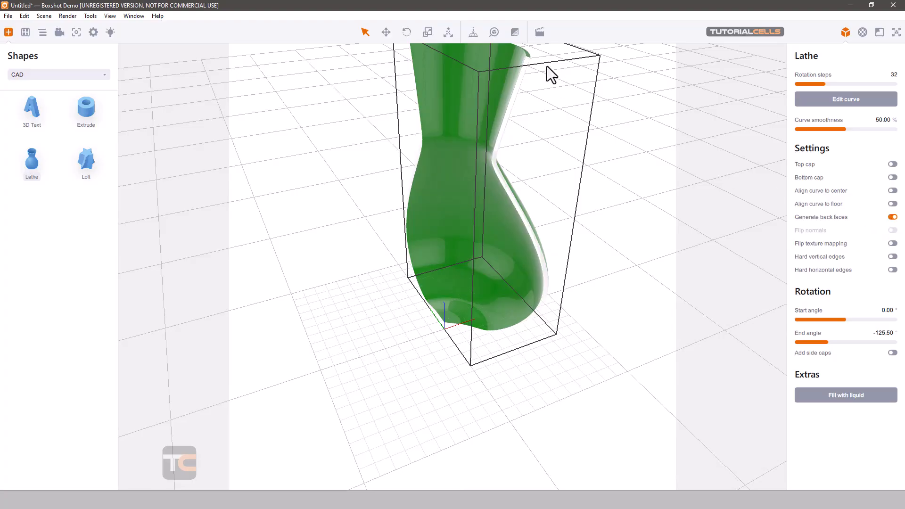
pyautogui.moveTo(534, 117)
pyautogui.mouseDown()
pyautogui.moveTo(510, 115)
pyautogui.moveTo(537, 119)
pyautogui.mouseUp()
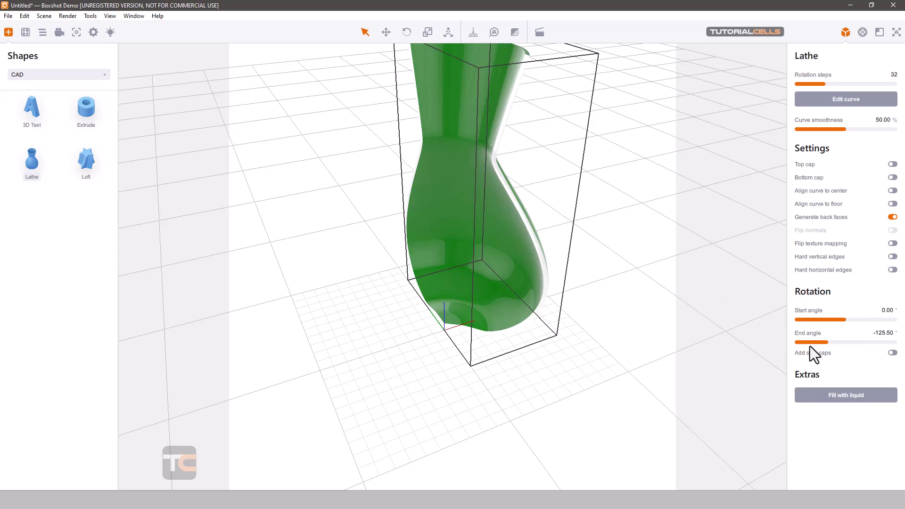
pyautogui.click(893, 352)
pyautogui.moveTo(525, 170); pyautogui.dragTo(502, 179)
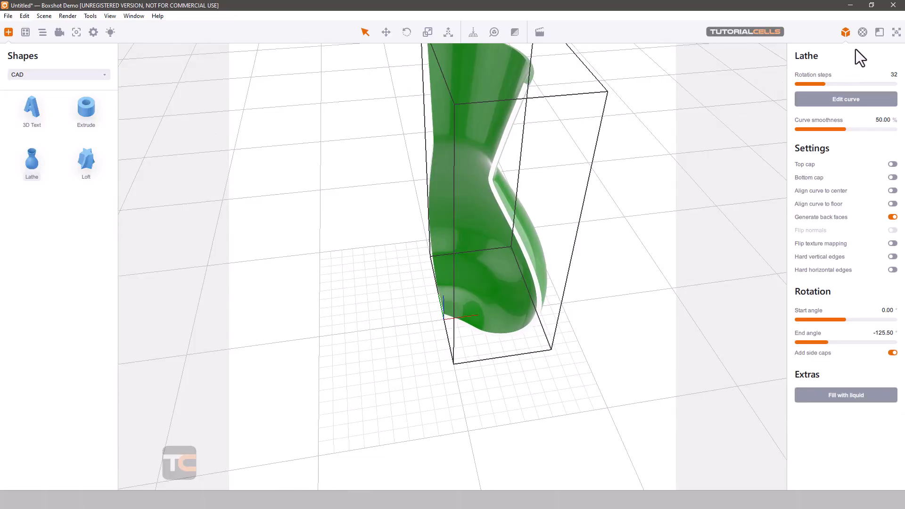
# - Look through the vase's back-face materials and set the Side Cap material's artwork colour to #ff930f
pyautogui.click(862, 33)
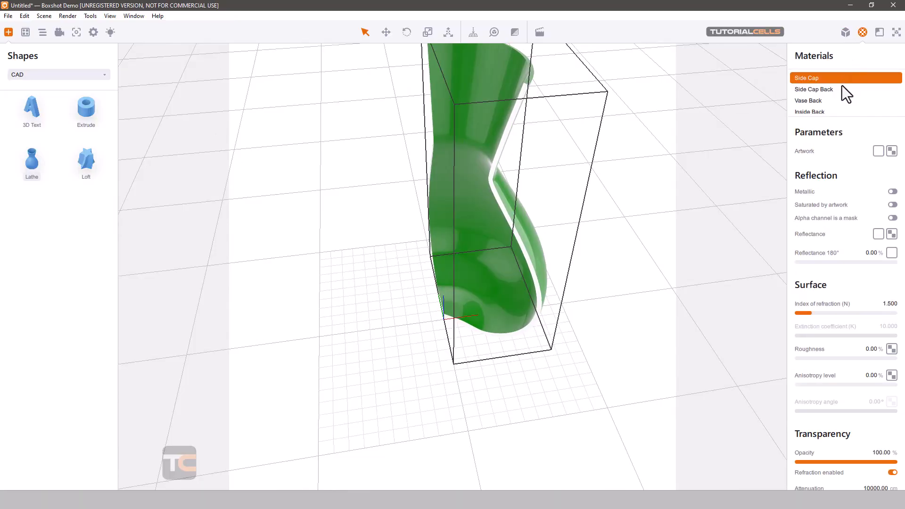
pyautogui.click(808, 93)
pyautogui.click(806, 104)
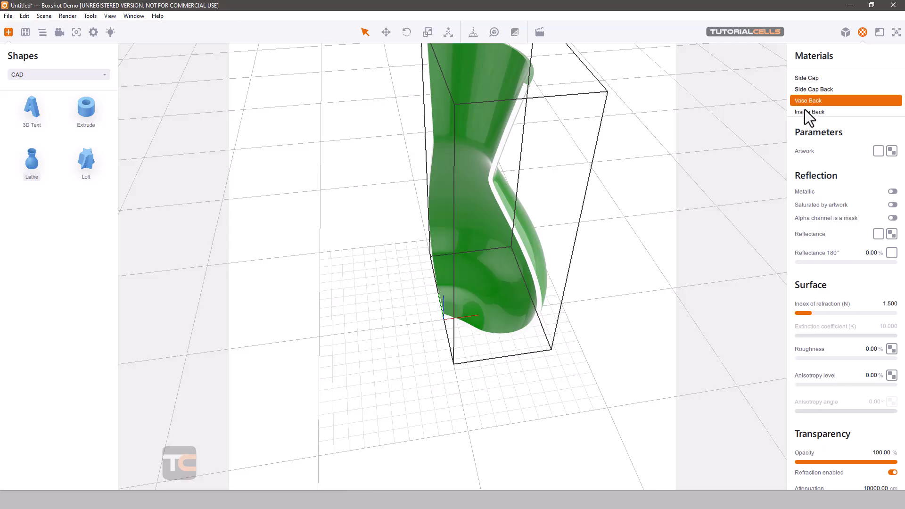
pyautogui.click(805, 110)
pyautogui.scroll(-1, 805, 112)
pyautogui.scroll(2, 807, 111)
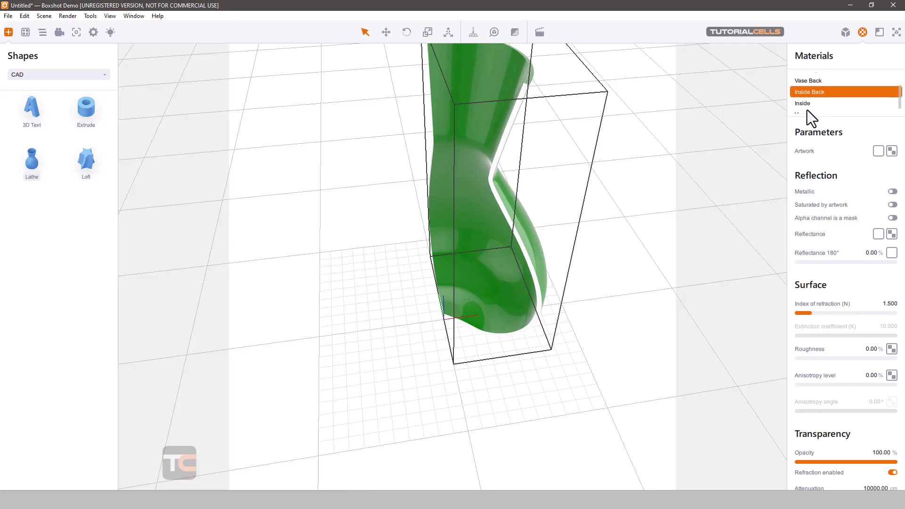
pyautogui.click(807, 77)
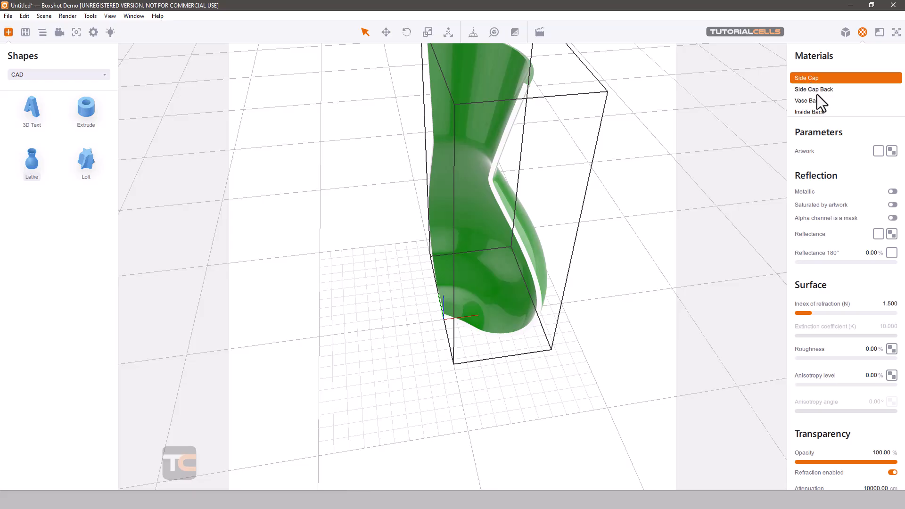
pyautogui.click(879, 151)
pyautogui.click(530, 189)
pyautogui.click(540, 174)
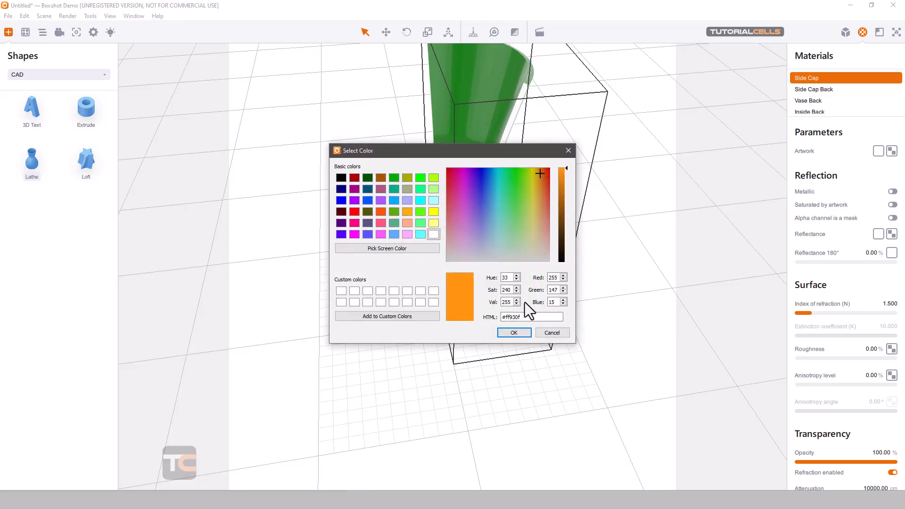
pyautogui.click(516, 333)
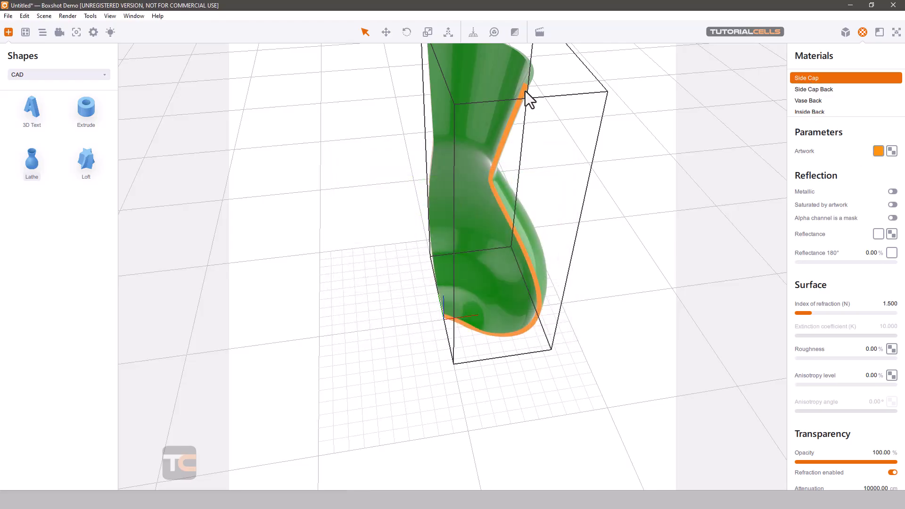
# - Look through the vase's Side Cap, Side Cap Back and Inside Back materials and view the coloured open edge
pyautogui.click(823, 89)
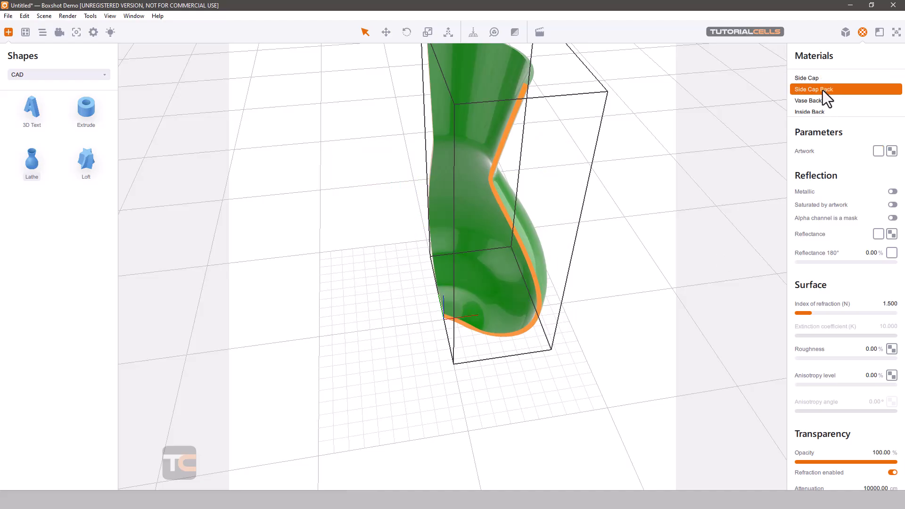
pyautogui.click(813, 112)
pyautogui.moveTo(568, 190); pyautogui.dragTo(623, 181)
pyautogui.click(845, 32)
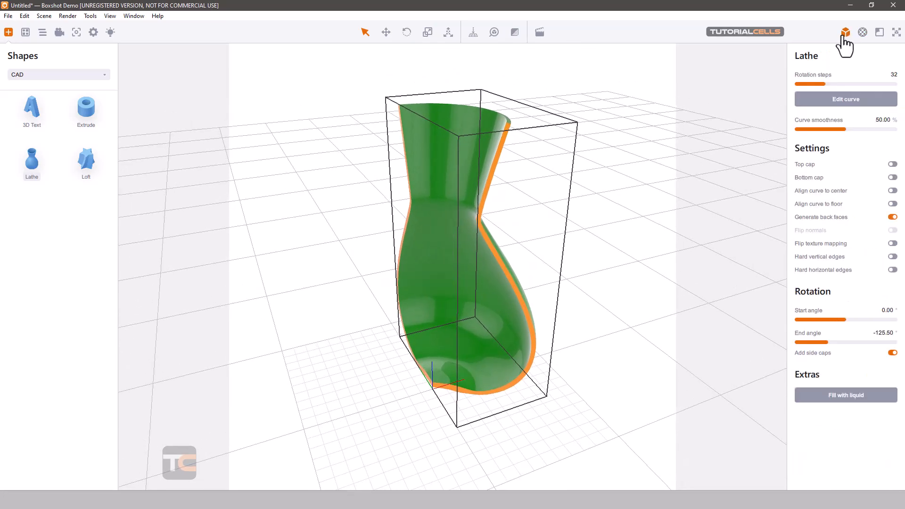
pyautogui.click(863, 32)
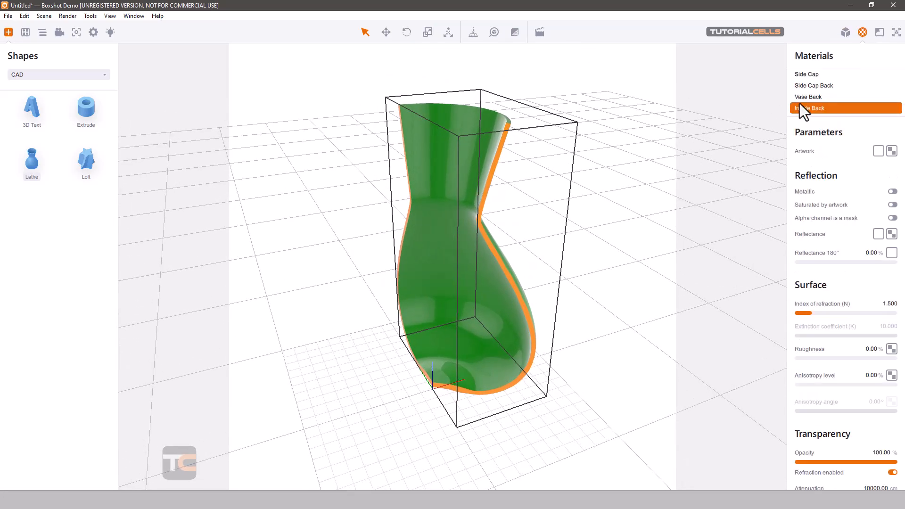
pyautogui.click(813, 78)
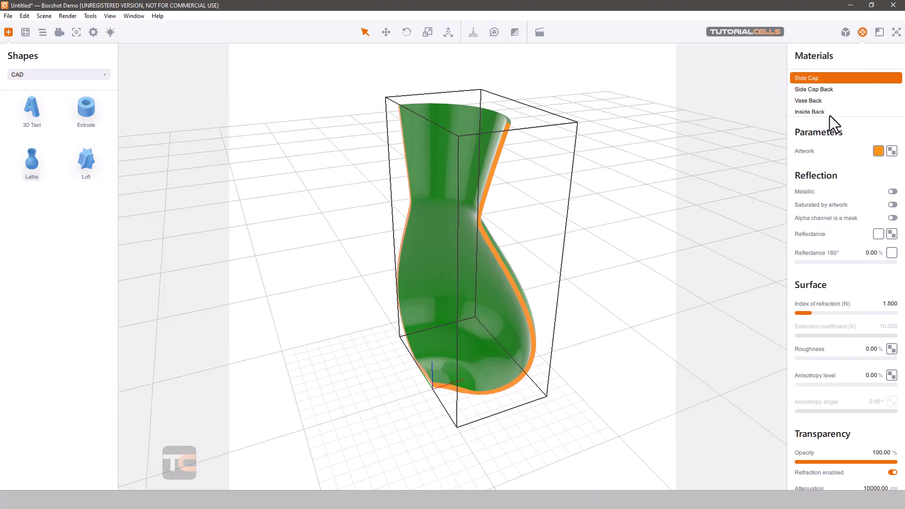
# - Remove the side caps from the lathed vase and set its rotation end angle to 360°
pyautogui.click(845, 32)
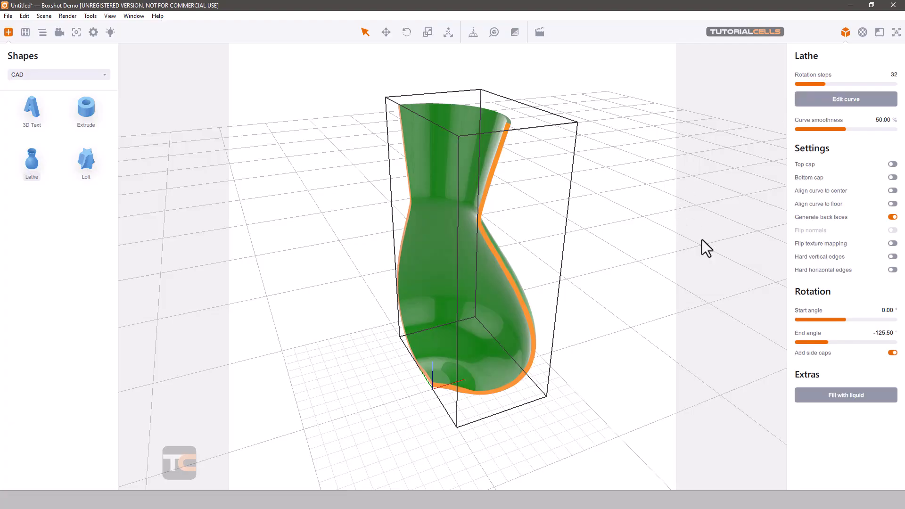
pyautogui.click(893, 353)
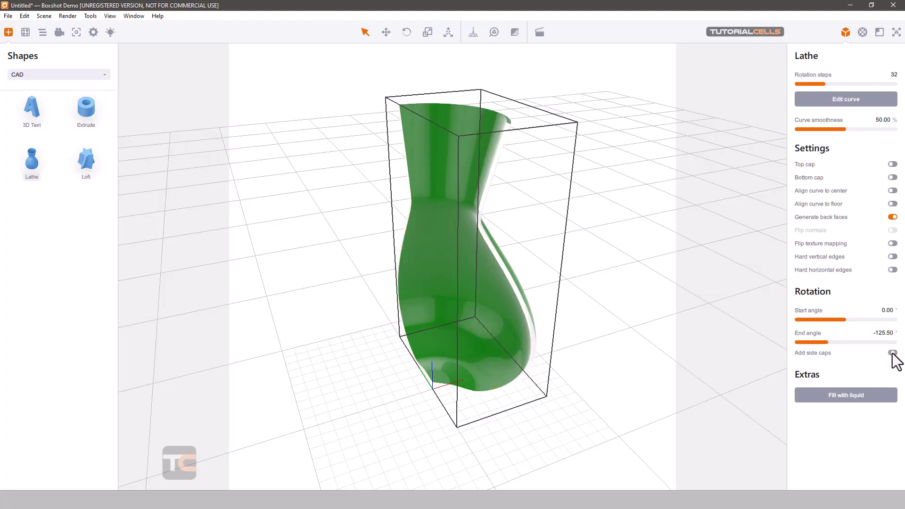
pyautogui.moveTo(857, 342); pyautogui.dragTo(904, 340)
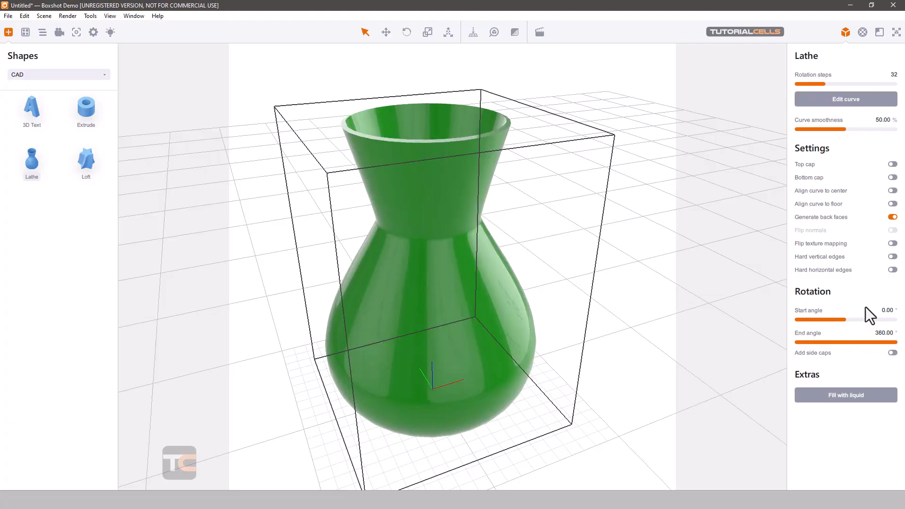
# - Set the vase's rotation steps to 31 and its curve smoothness to 100%
pyautogui.scroll(-3, 507, 195)
pyautogui.moveTo(529, 197); pyautogui.dragTo(549, 206)
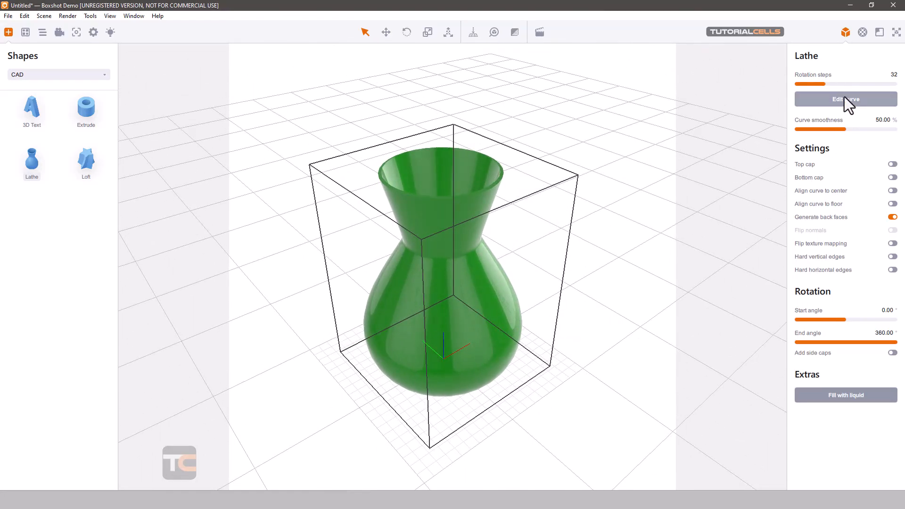
pyautogui.moveTo(818, 84)
pyautogui.mouseDown()
pyautogui.moveTo(794, 87)
pyautogui.moveTo(825, 92)
pyautogui.mouseUp()
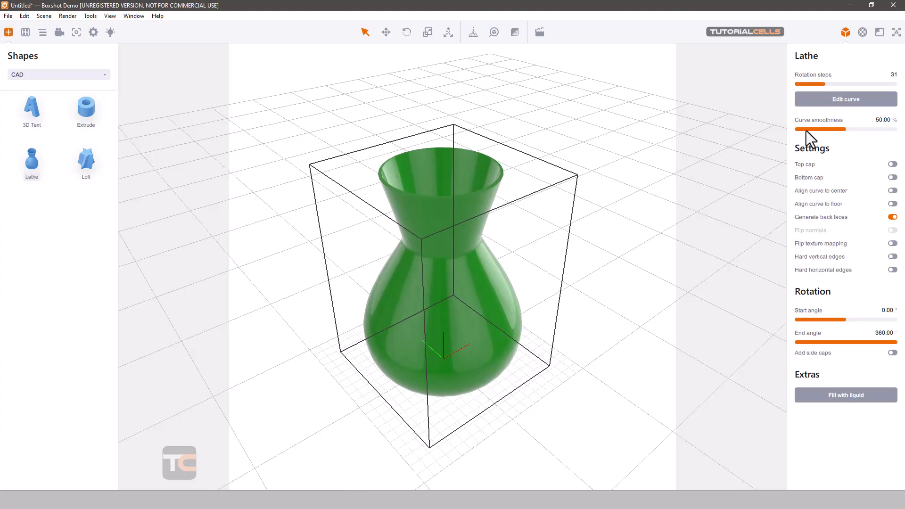
pyautogui.moveTo(805, 131)
pyautogui.mouseDown()
pyautogui.moveTo(782, 135)
pyautogui.moveTo(900, 134)
pyautogui.mouseUp()
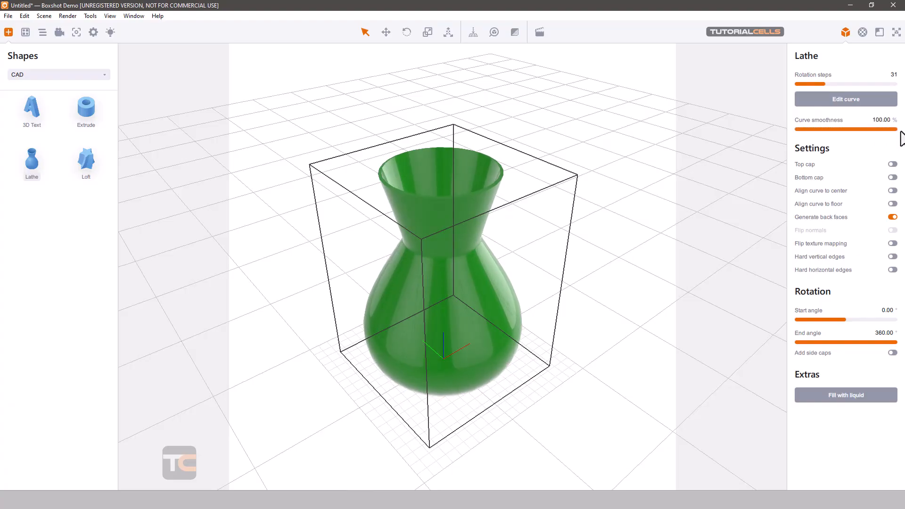
# - Reshape the vase's profile curve by bulging the outer rim outward and moving the inner rim point to about X 2.85, Y 20.87
pyautogui.click(833, 100)
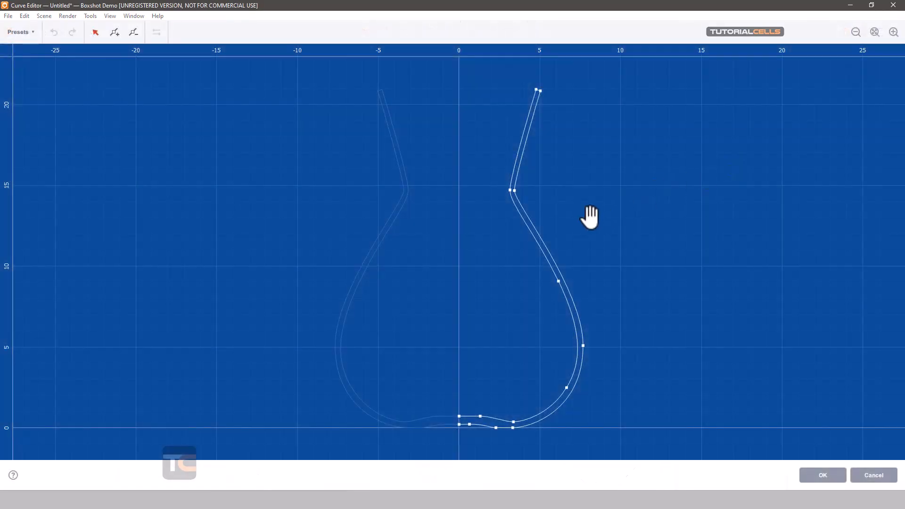
pyautogui.scroll(-1, 530, 147)
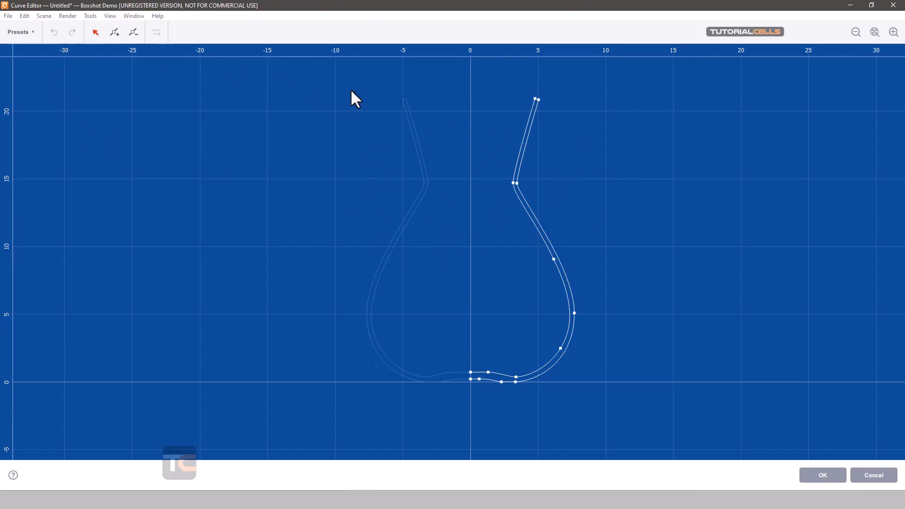
pyautogui.click(539, 98)
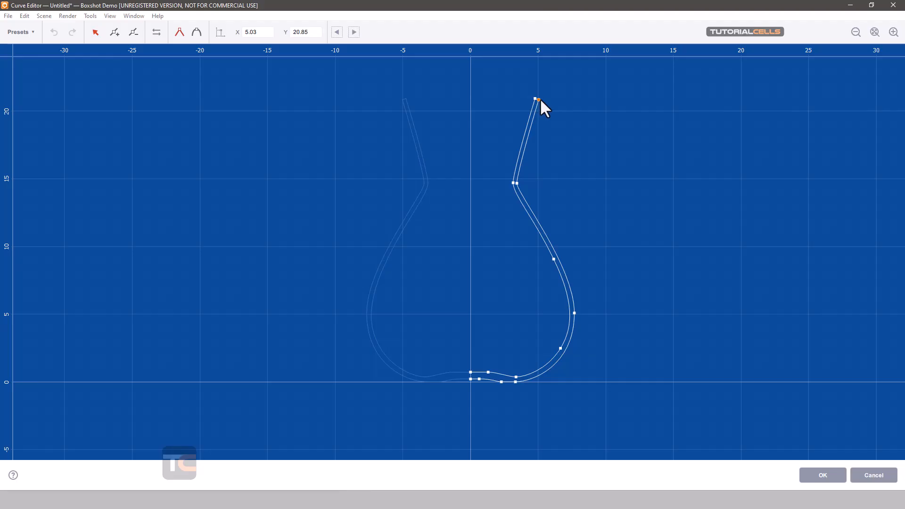
pyautogui.moveTo(539, 99); pyautogui.dragTo(595, 108)
pyautogui.moveTo(536, 99); pyautogui.dragTo(509, 99)
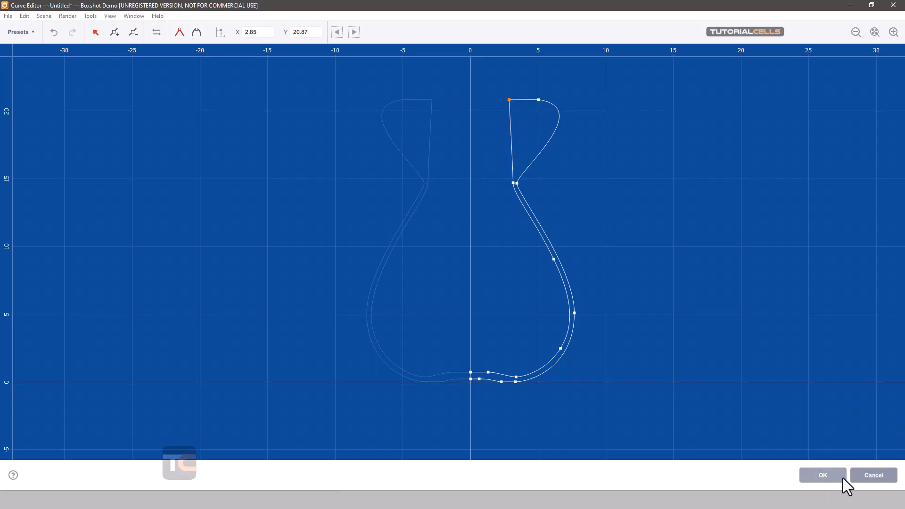
pyautogui.click(830, 477)
pyautogui.moveTo(535, 192); pyautogui.dragTo(586, 195)
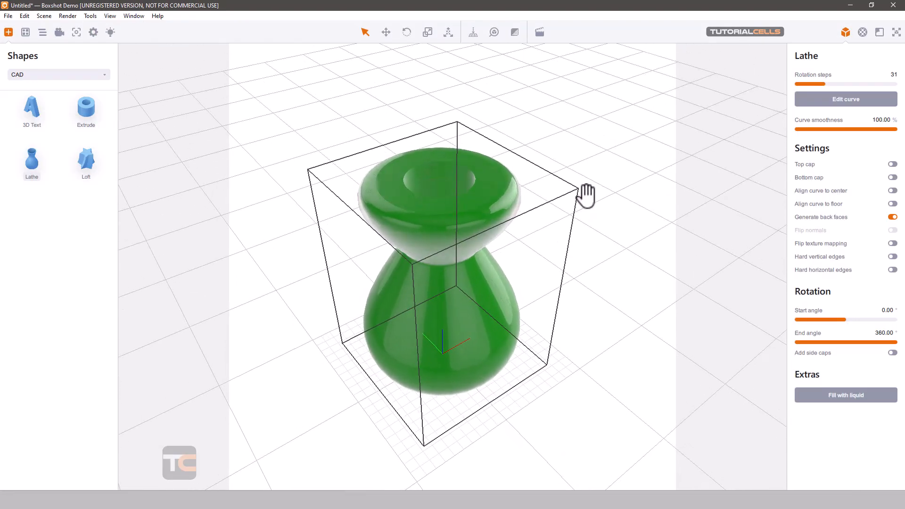
# - Try the top cap on the reshaped vase, switch it back off and inspect the rim
pyautogui.click(893, 164)
pyautogui.click(892, 165)
pyautogui.moveTo(490, 282); pyautogui.dragTo(498, 314, button='middle')
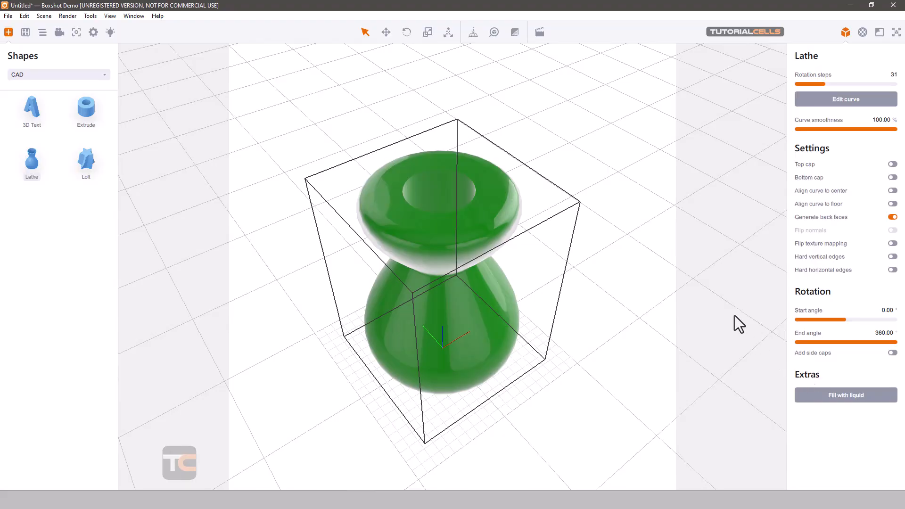
pyautogui.moveTo(734, 316); pyautogui.dragTo(627, 281, button='middle')
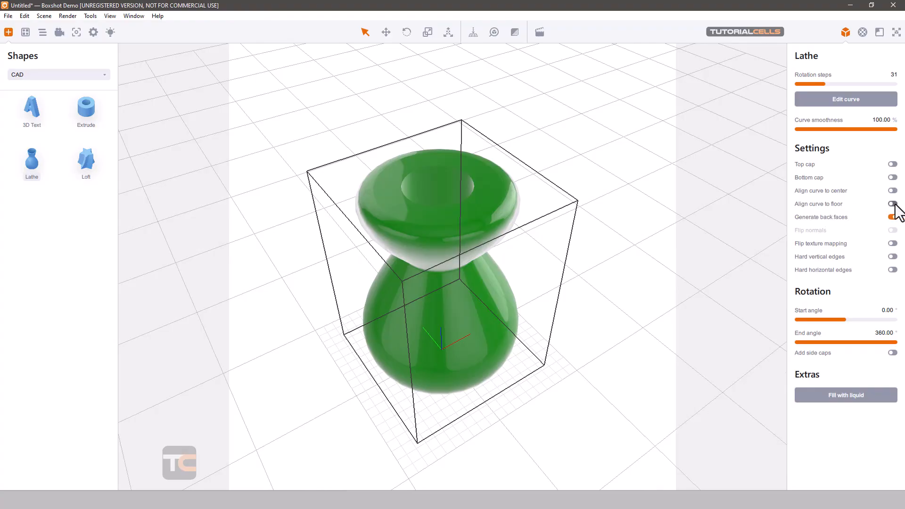
pyautogui.moveTo(536, 326)
pyautogui.mouseDown()
pyautogui.moveTo(545, 257)
pyautogui.moveTo(527, 315)
pyautogui.mouseUp()
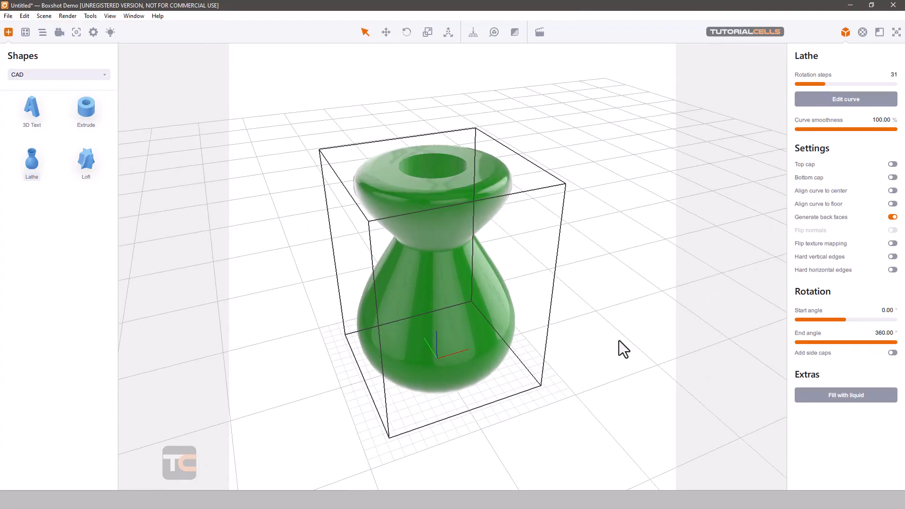
# - Open the vase's profile curve for editing and look over the point and segment tools
pyautogui.click(829, 97)
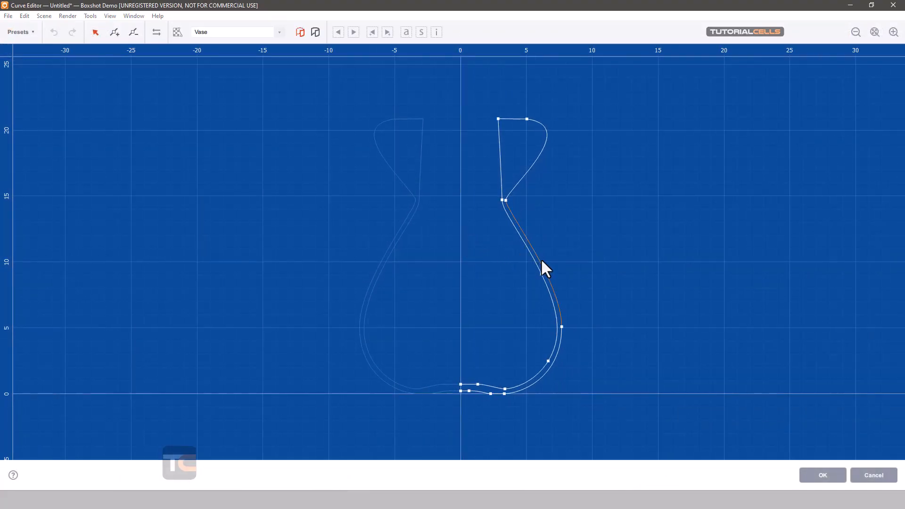
pyautogui.moveTo(542, 258); pyautogui.dragTo(517, 260, button='middle')
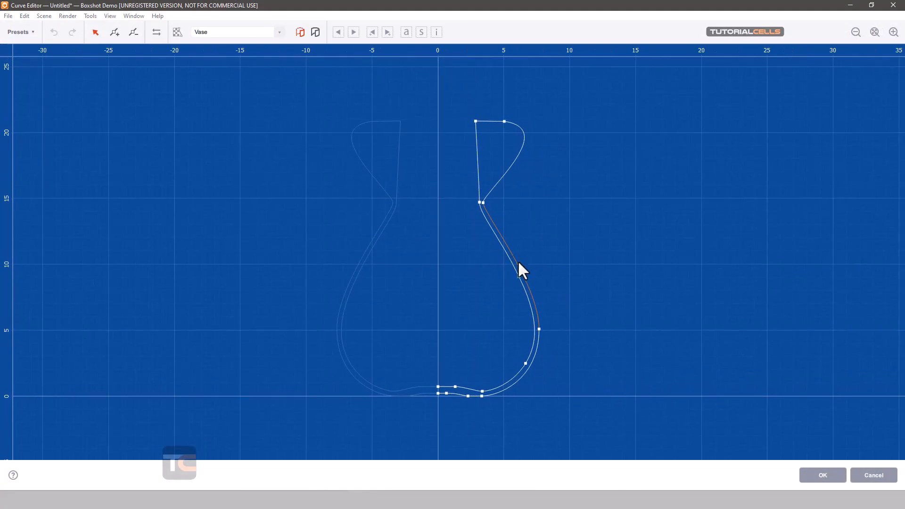
pyautogui.scroll(1, 518, 260)
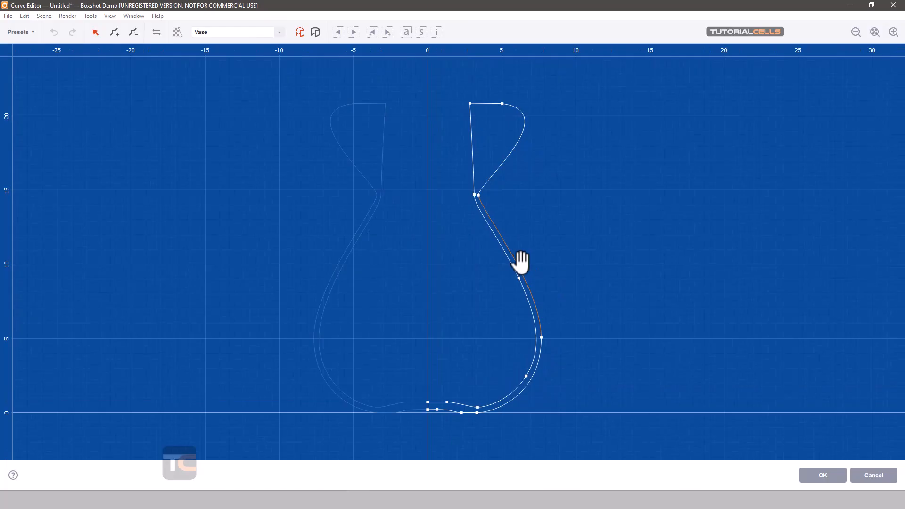
pyautogui.click(115, 32)
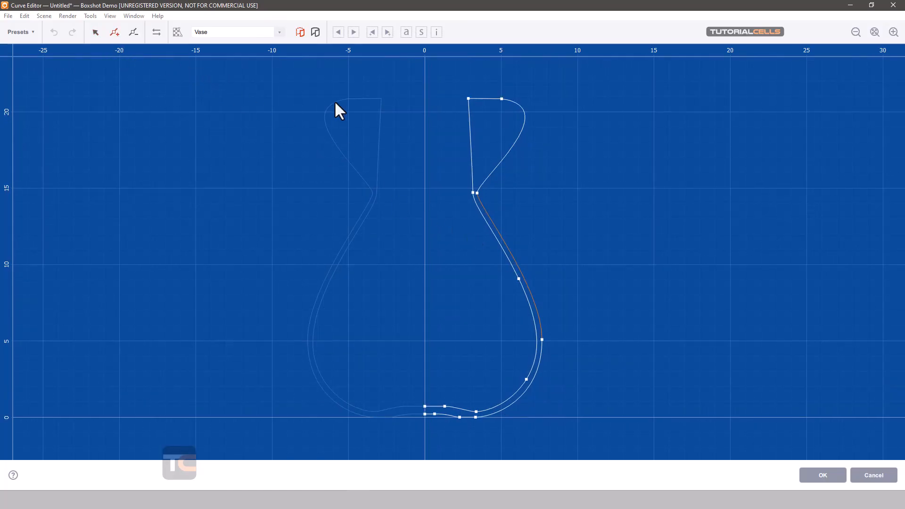
pyautogui.click(314, 34)
pyautogui.moveTo(491, 296); pyautogui.dragTo(511, 301)
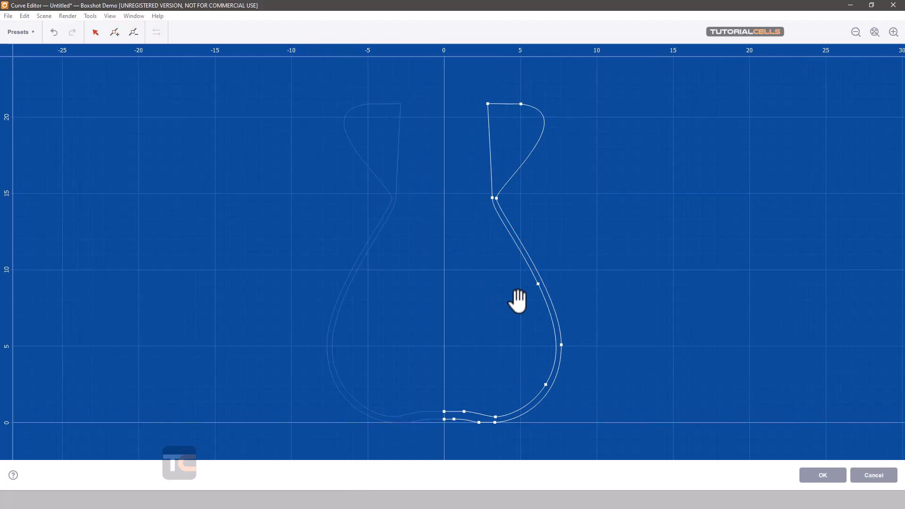
# - Try the Beer closed, Red wine open and Vase presets for the lathe's profile curve
pyautogui.click(27, 37)
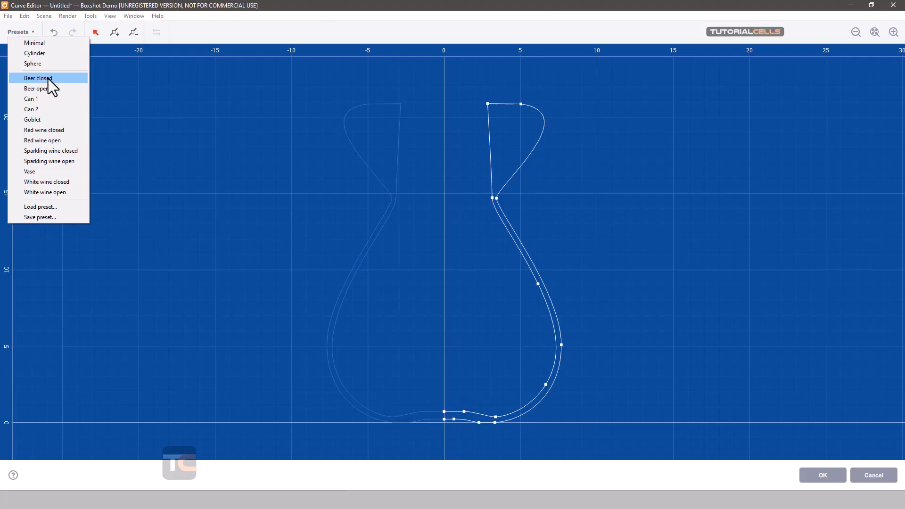
pyautogui.click(48, 78)
pyautogui.click(21, 32)
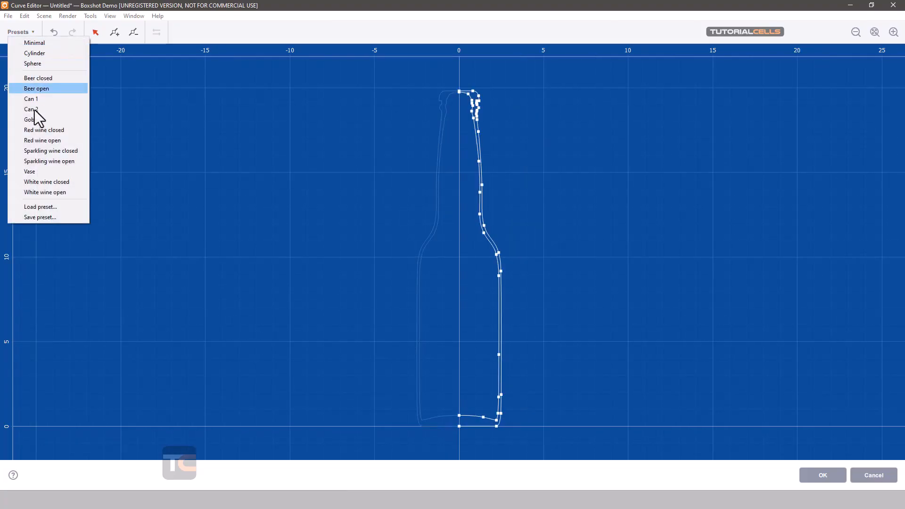
pyautogui.click(42, 140)
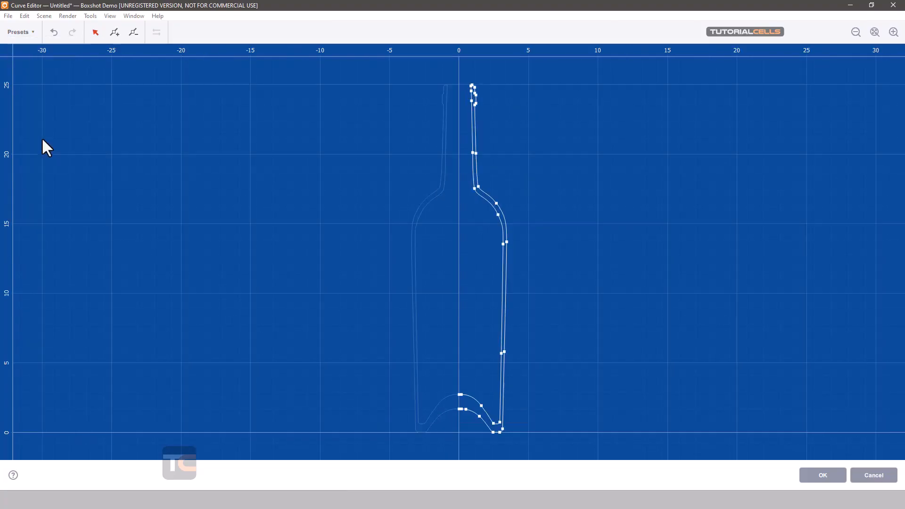
pyautogui.click(29, 37)
pyautogui.click(52, 169)
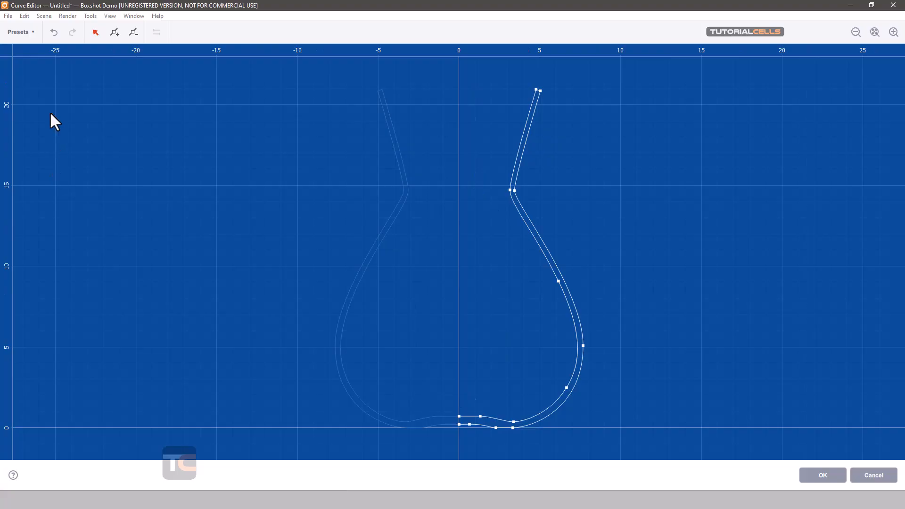
# - Apply the White wine closed preset to the lathe's profile and accept the curve, viewing the resulting bottle
pyautogui.click(28, 34)
pyautogui.click(57, 181)
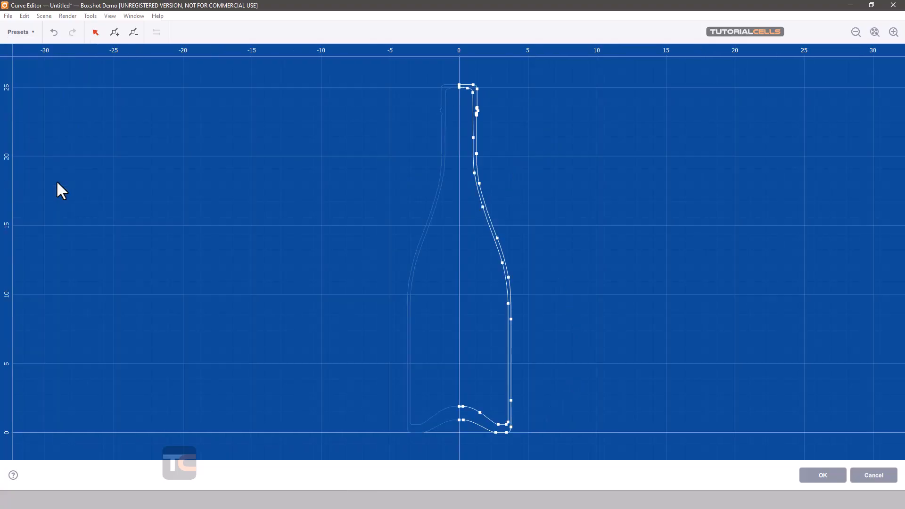
pyautogui.click(823, 475)
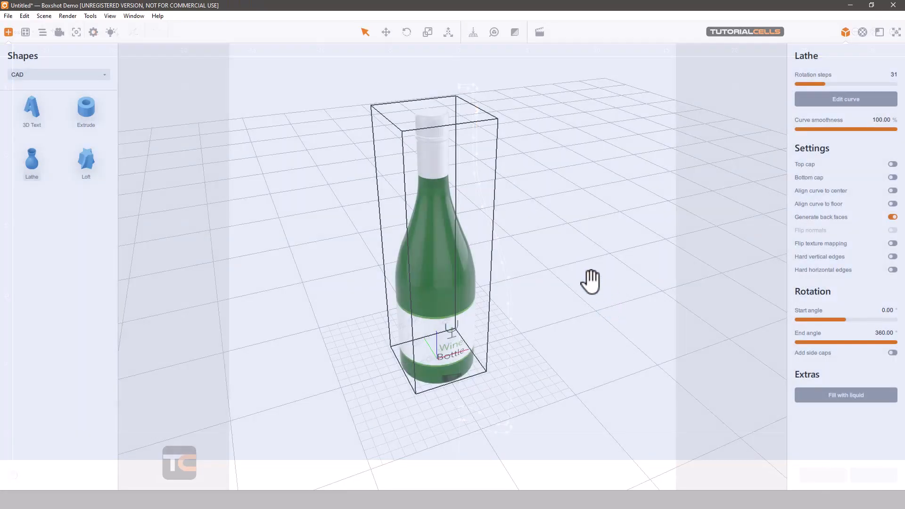
pyautogui.moveTo(502, 235); pyautogui.dragTo(538, 238)
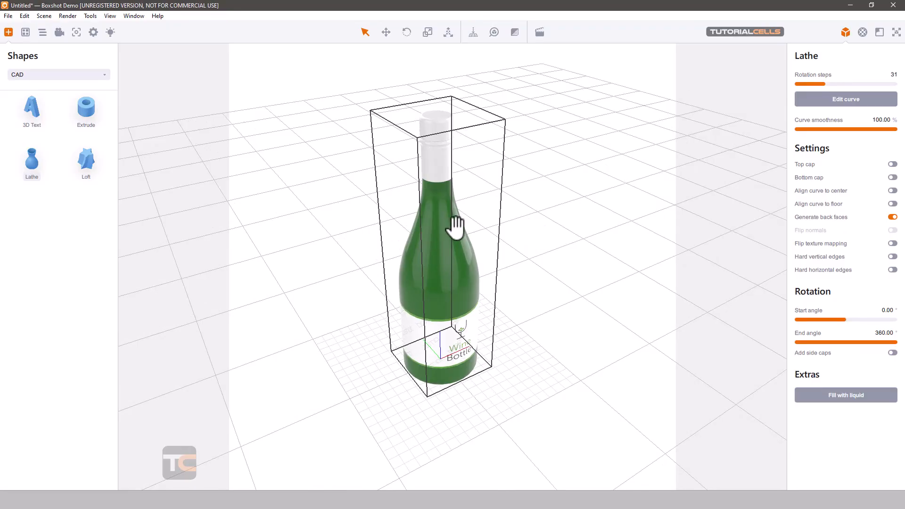
# - Delete the lathed bottle and place a Loft shape at the centre of the grid
pyautogui.press('Delete')
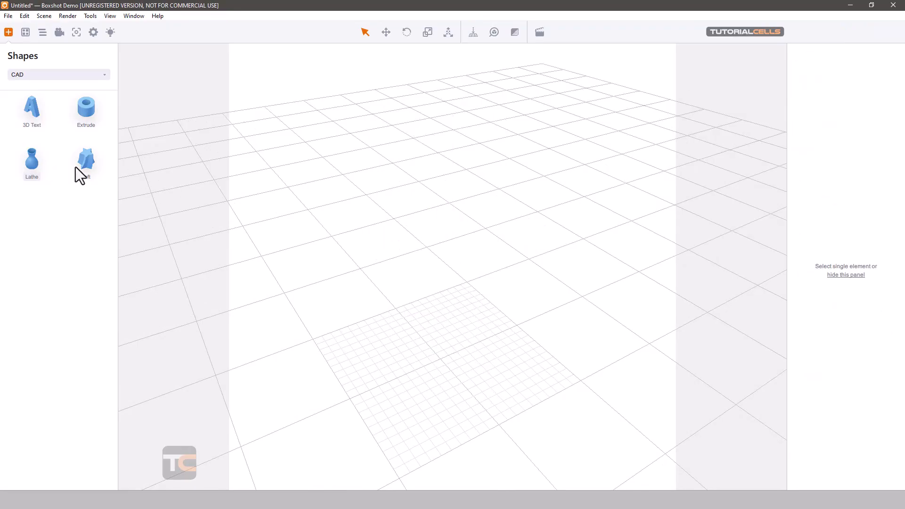
pyautogui.moveTo(75, 166); pyautogui.dragTo(459, 317)
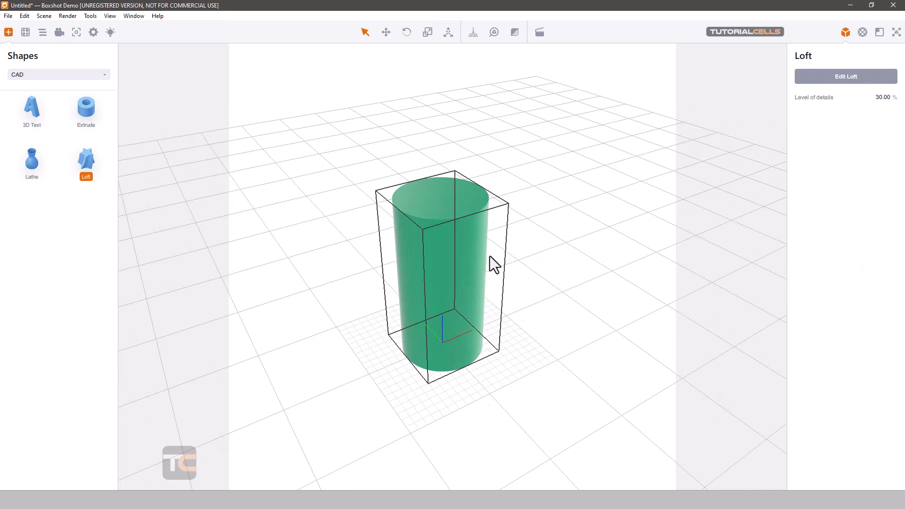
# - Open the loft for editing and reshape its top section to about 15 cm wide at a height of about 19.3 cm
pyautogui.click(822, 79)
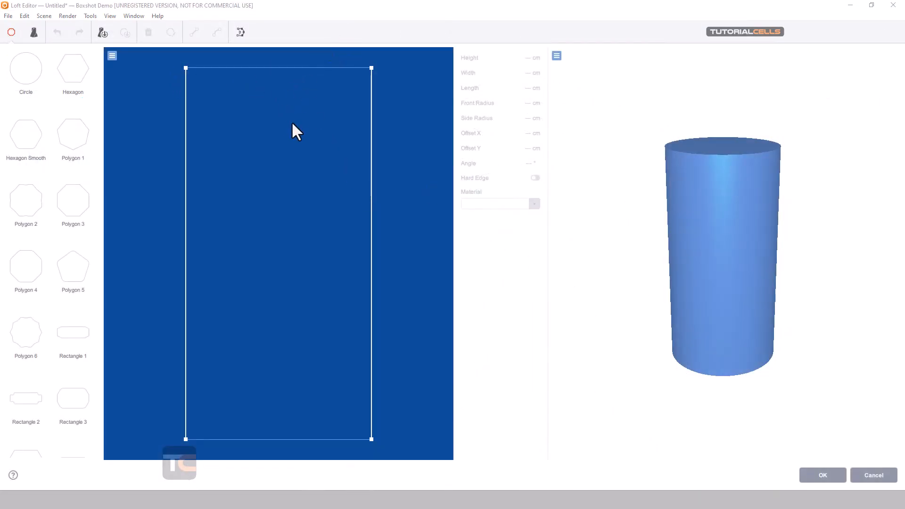
pyautogui.scroll(-3, 279, 147)
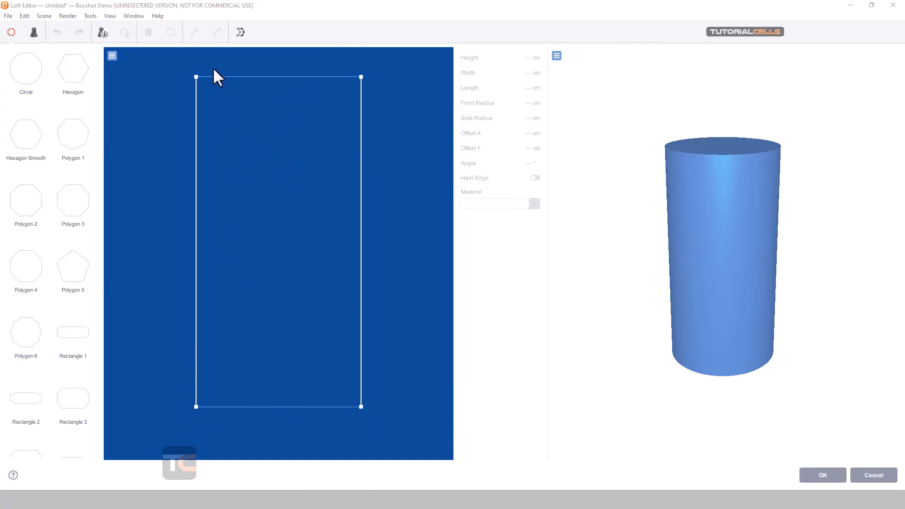
pyautogui.click(361, 77)
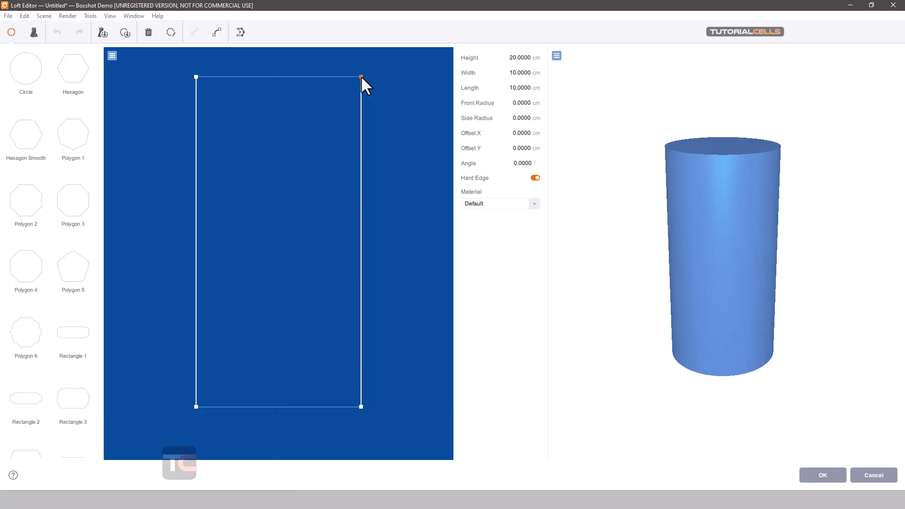
pyautogui.moveTo(361, 77); pyautogui.dragTo(402, 88)
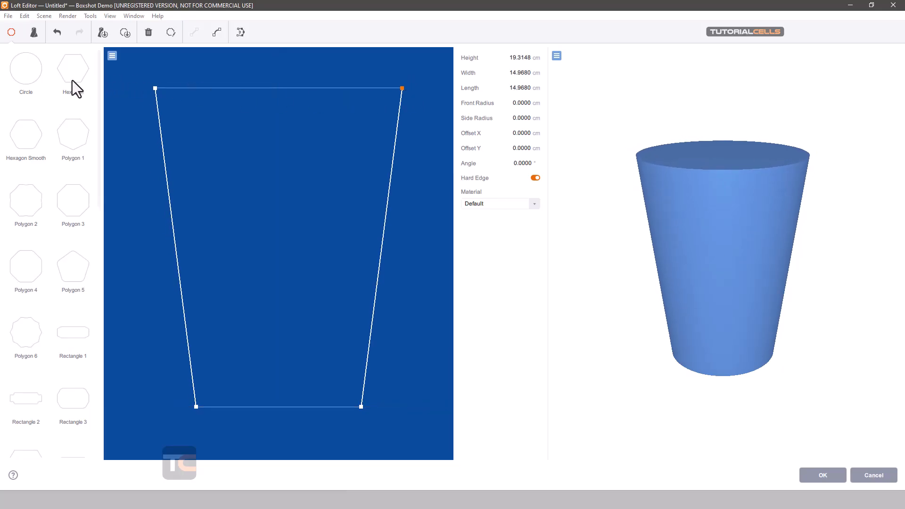
# - Browse the cross-section and loft presets, try the Martini Glass preset, and restore the tapered loft
pyautogui.scroll(-10, 57, 162)
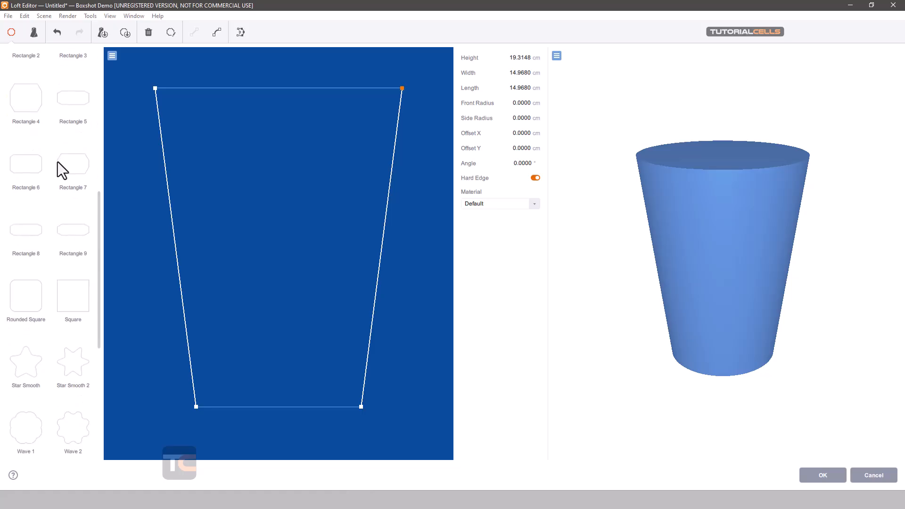
pyautogui.scroll(10, 56, 165)
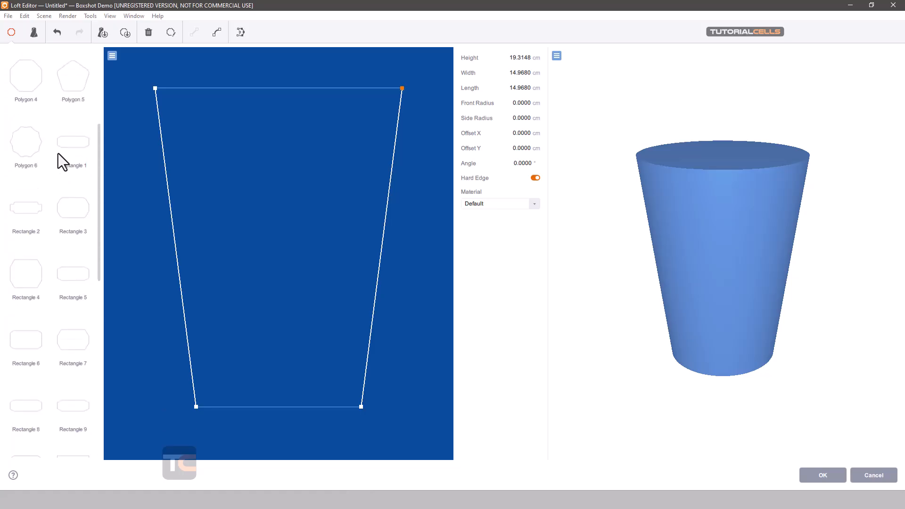
pyautogui.click(34, 33)
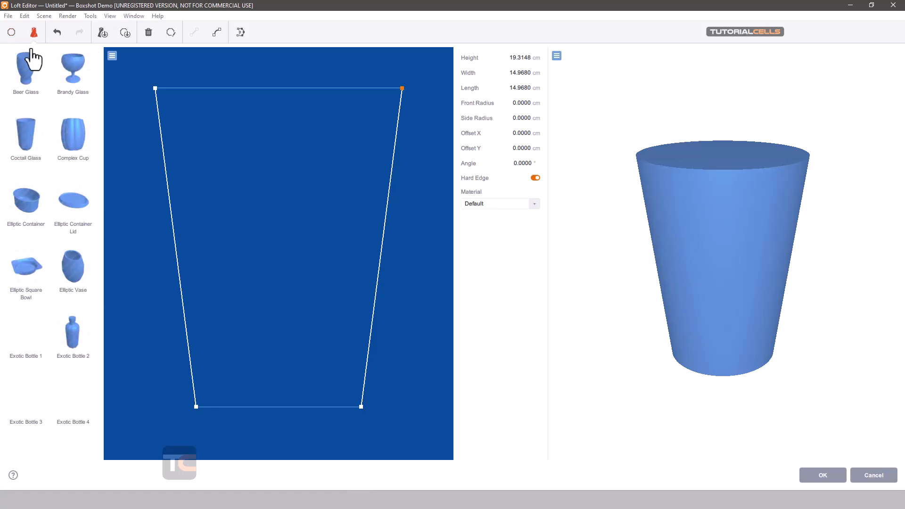
pyautogui.scroll(-2, 58, 190)
pyautogui.scroll(-6, 58, 190)
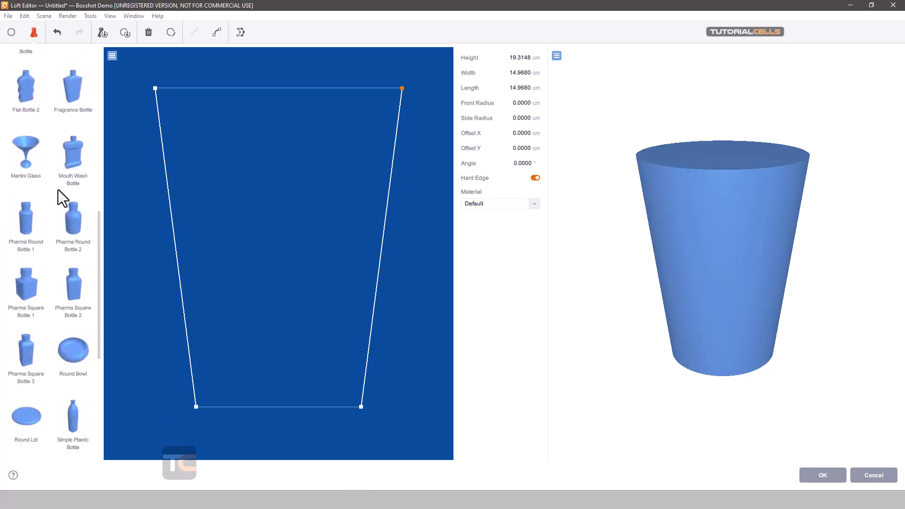
pyautogui.click(32, 137)
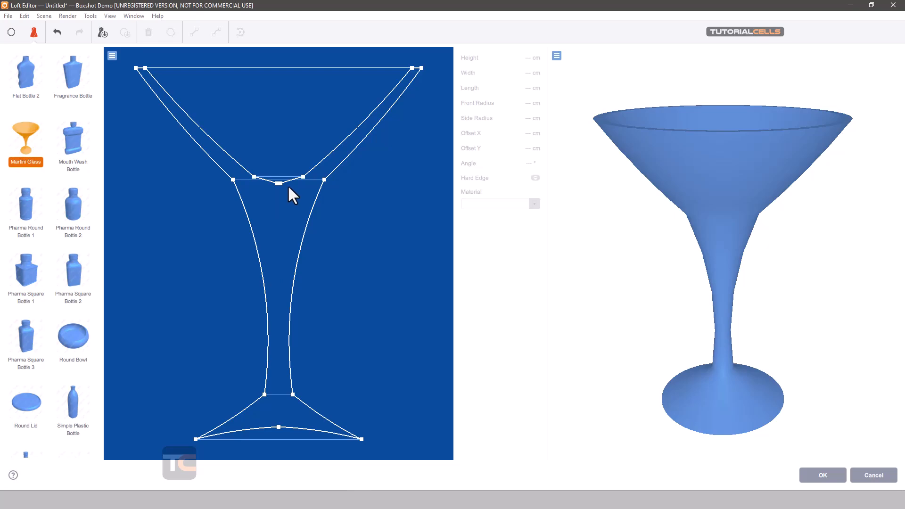
pyautogui.hotkey('ctrl', 'z')
pyautogui.scroll(2, 45, 129)
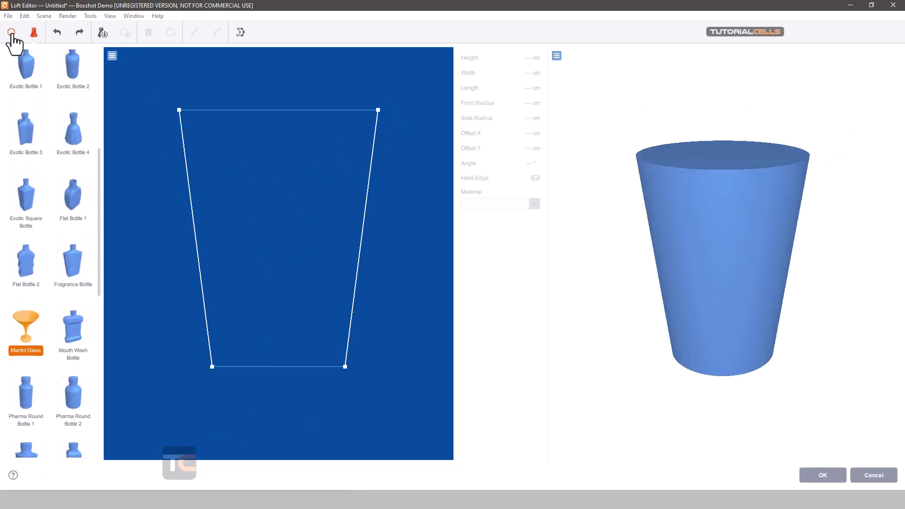
# - Apply the Wave 2 cross-section to the loft's bottom section and inspect the wavy base in the preview
pyautogui.click(11, 32)
pyautogui.scroll(-10, 37, 185)
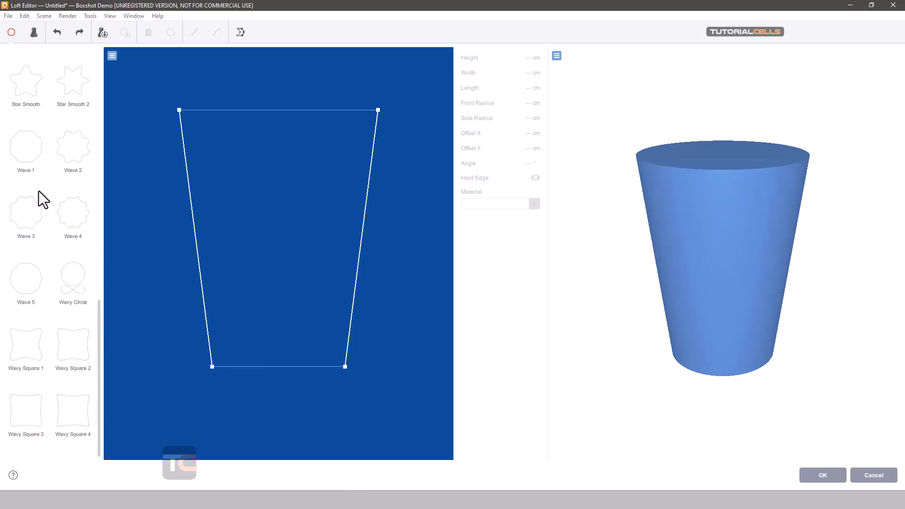
pyautogui.scroll(2, 38, 193)
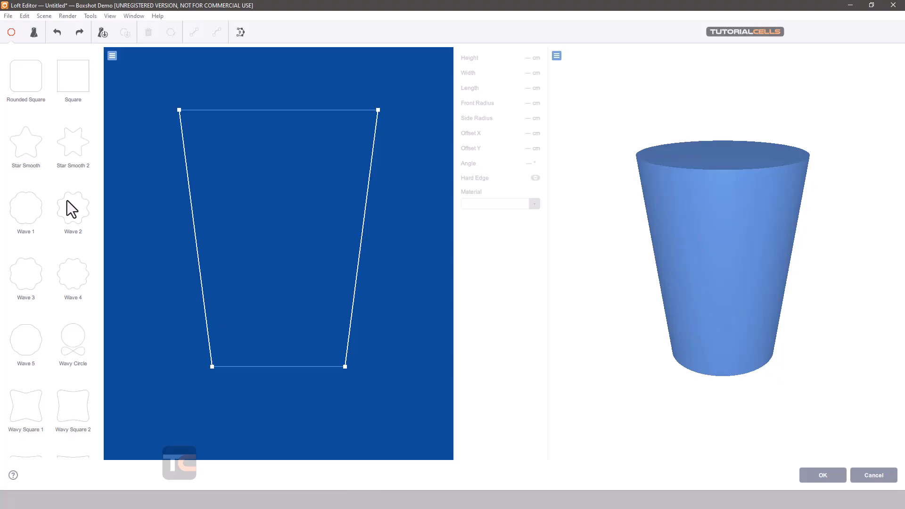
pyautogui.moveTo(196, 351); pyautogui.dragTo(353, 395)
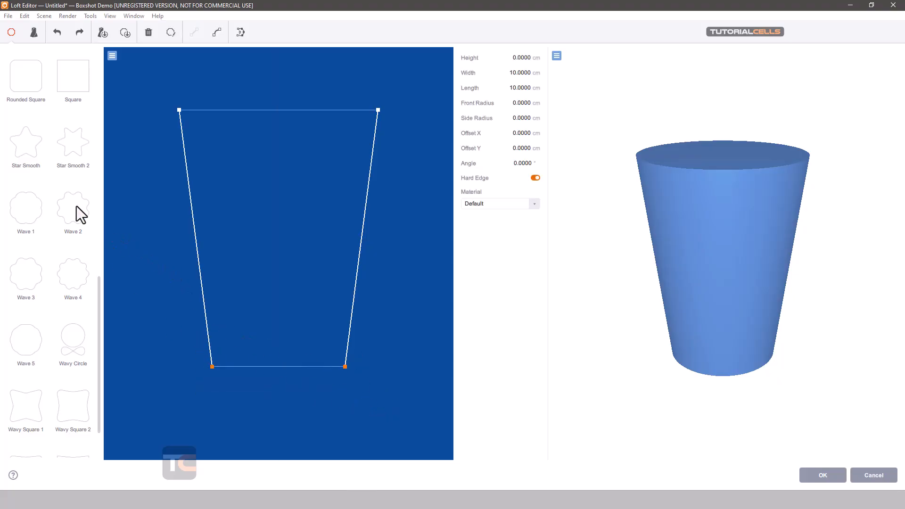
pyautogui.moveTo(76, 206)
pyautogui.mouseDown()
pyautogui.moveTo(255, 380)
pyautogui.moveTo(213, 365)
pyautogui.mouseUp()
pyautogui.moveTo(729, 352)
pyautogui.mouseDown()
pyautogui.moveTo(733, 299)
pyautogui.moveTo(721, 343)
pyautogui.moveTo(701, 350)
pyautogui.moveTo(713, 353)
pyautogui.mouseUp()
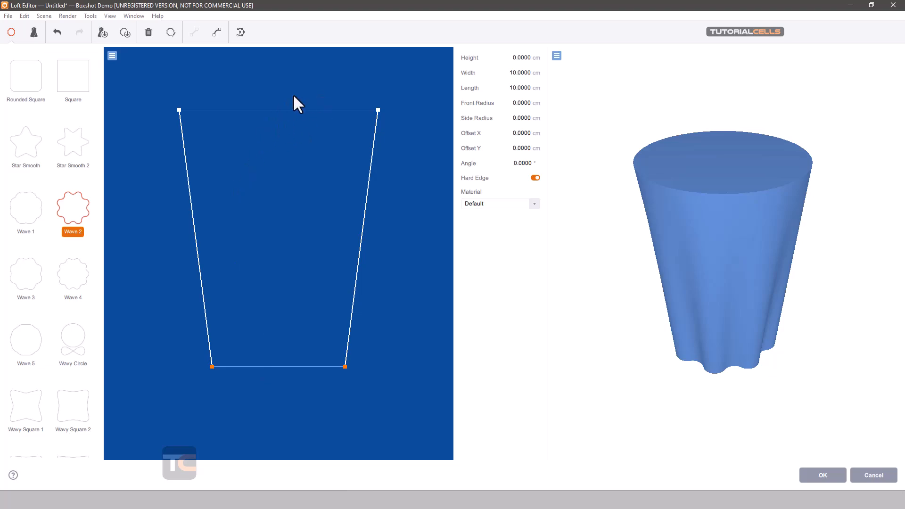
pyautogui.moveTo(713, 239); pyautogui.dragTo(694, 221)
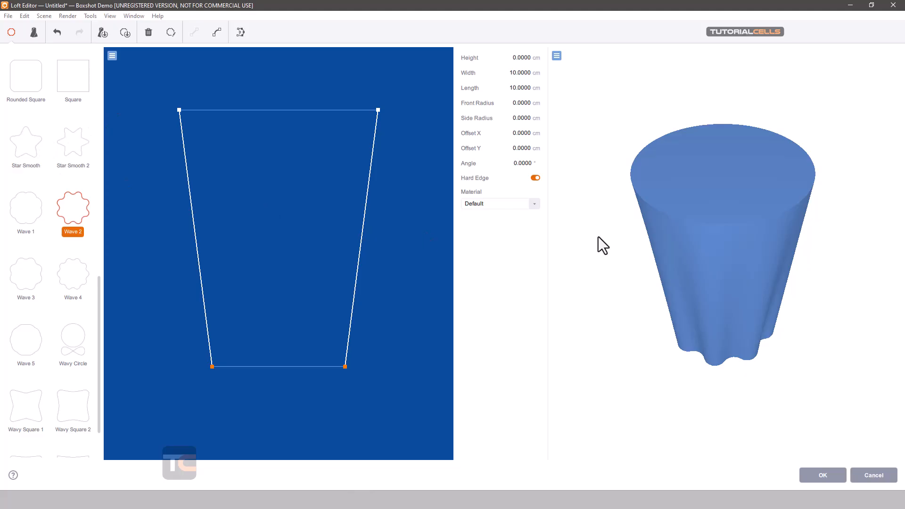
pyautogui.moveTo(598, 237); pyautogui.dragTo(633, 241)
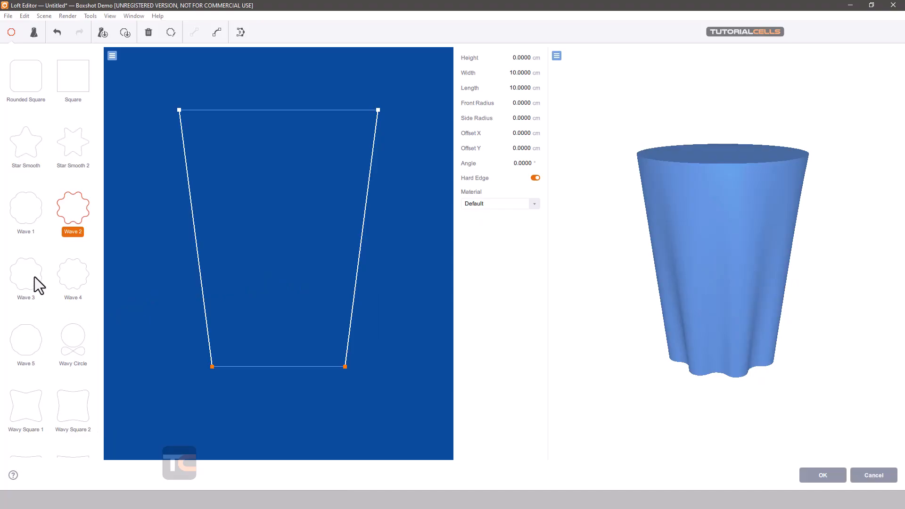
# - Insert a Wave 4 section near mid-height and narrow it to about 8.9 cm wide at a height of about 10.2 cm
pyautogui.moveTo(57, 275); pyautogui.dragTo(199, 224)
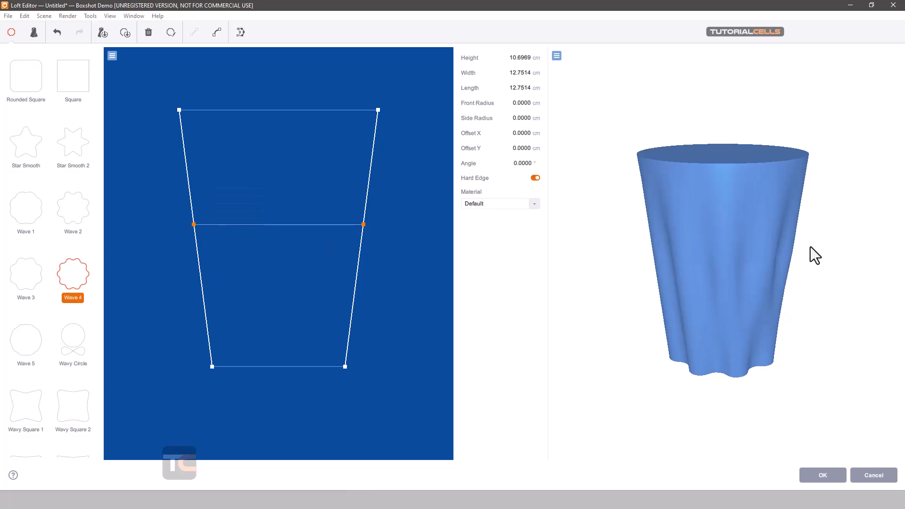
pyautogui.moveTo(742, 244)
pyautogui.mouseDown()
pyautogui.moveTo(720, 242)
pyautogui.moveTo(741, 249)
pyautogui.mouseUp()
pyautogui.moveTo(363, 224); pyautogui.dragTo(336, 231)
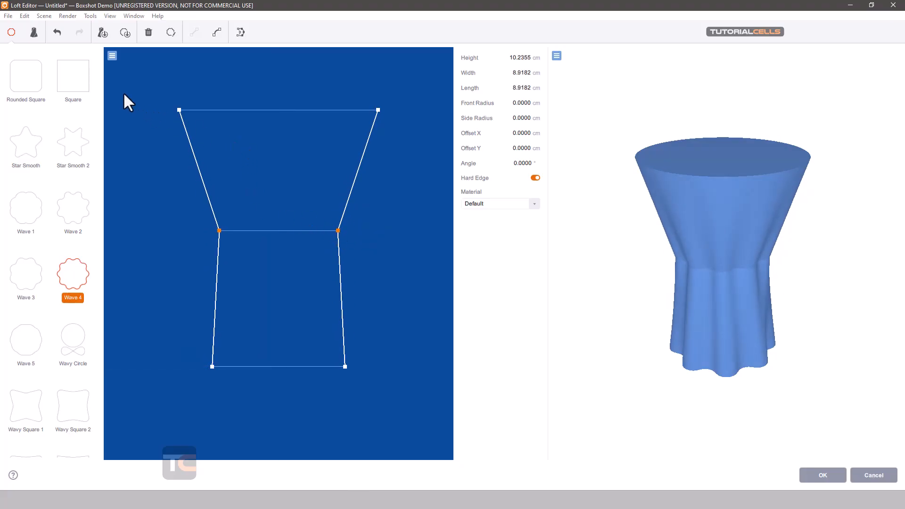
# - Apply the Wavy Square 2 cross-section to the loft's top section and inspect the result from several angles
pyautogui.moveTo(139, 89); pyautogui.dragTo(377, 135)
pyautogui.click(294, 159)
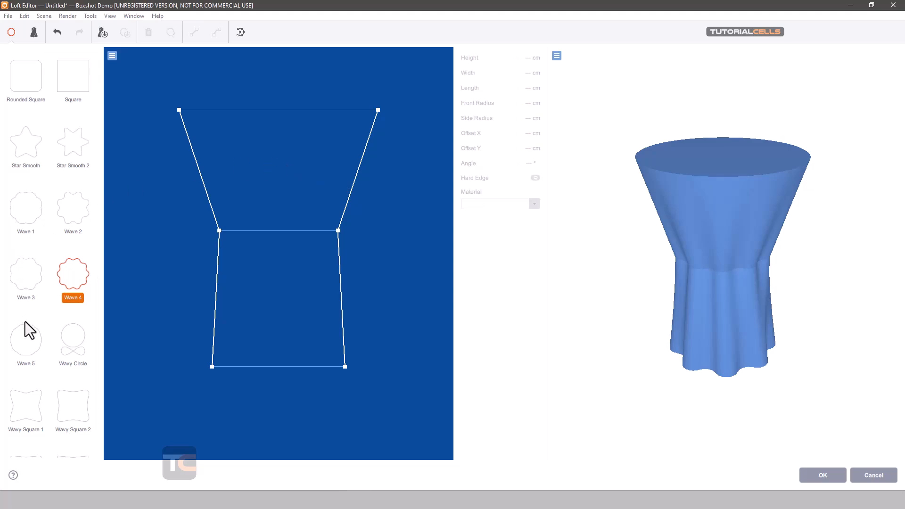
pyautogui.moveTo(70, 401)
pyautogui.mouseDown()
pyautogui.moveTo(145, 297)
pyautogui.moveTo(206, 123)
pyautogui.moveTo(176, 115)
pyautogui.moveTo(179, 106)
pyautogui.mouseUp()
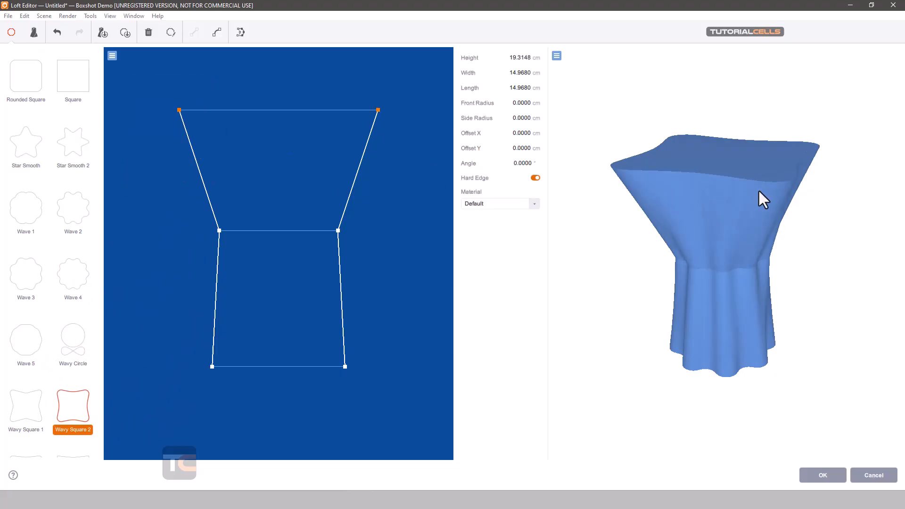
pyautogui.moveTo(760, 188)
pyautogui.mouseDown()
pyautogui.moveTo(792, 161)
pyautogui.moveTo(778, 171)
pyautogui.moveTo(780, 151)
pyautogui.moveTo(764, 221)
pyautogui.mouseUp()
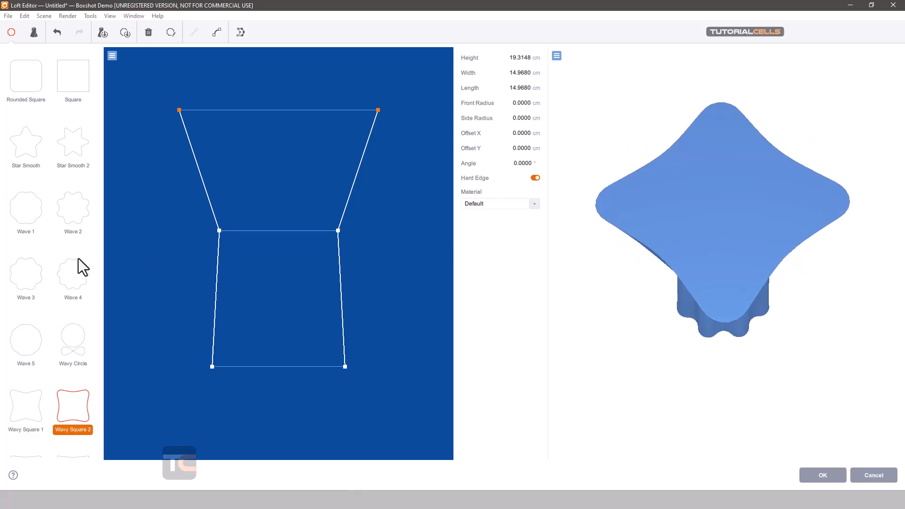
pyautogui.scroll(-3, 62, 264)
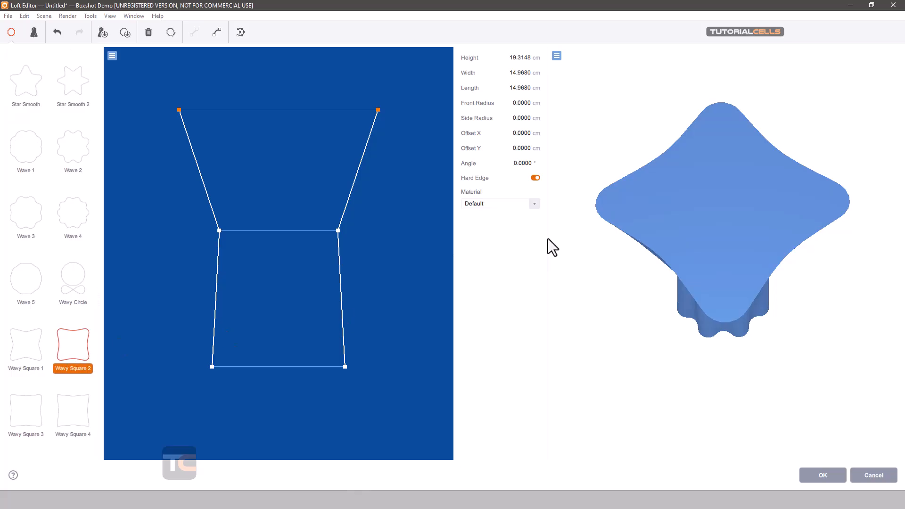
pyautogui.moveTo(692, 206); pyautogui.dragTo(700, 181)
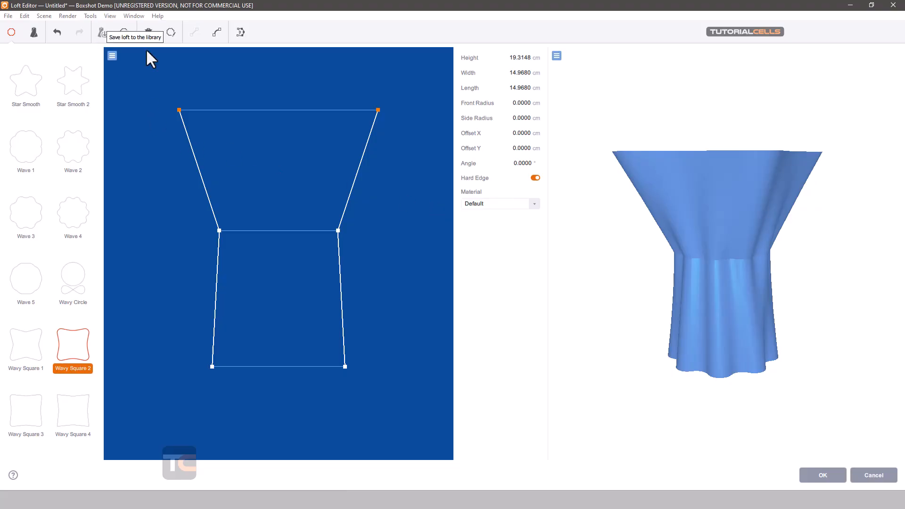
pyautogui.moveTo(769, 213); pyautogui.dragTo(706, 206)
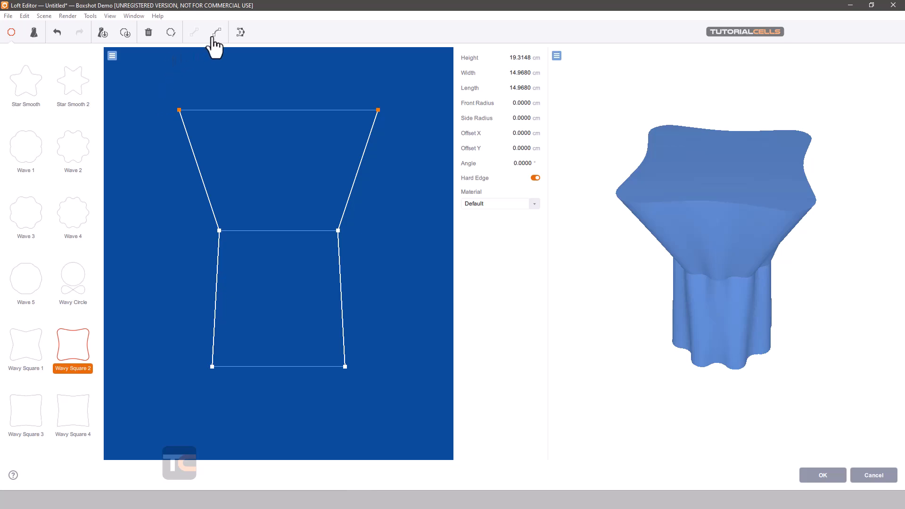
# - Bulge the lower side segment outward as an arc of about 17.7 cm radius and select the middle section's point
pyautogui.click(345, 367)
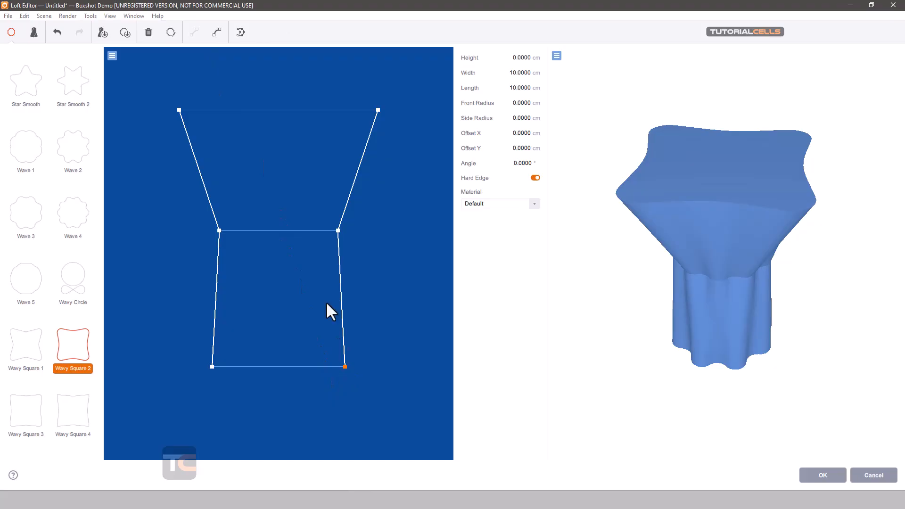
pyautogui.click(217, 33)
pyautogui.moveTo(348, 299)
pyautogui.mouseDown()
pyautogui.moveTo(393, 299)
pyautogui.moveTo(351, 298)
pyautogui.mouseUp()
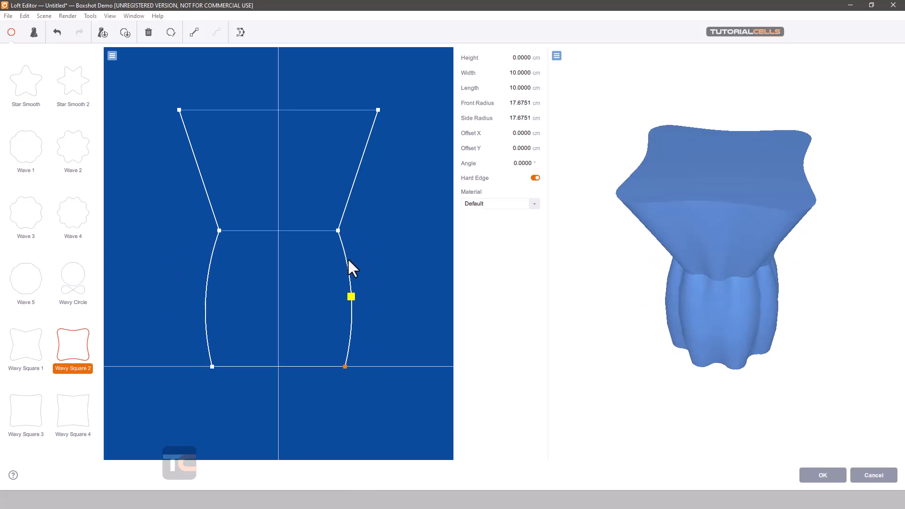
pyautogui.click(338, 231)
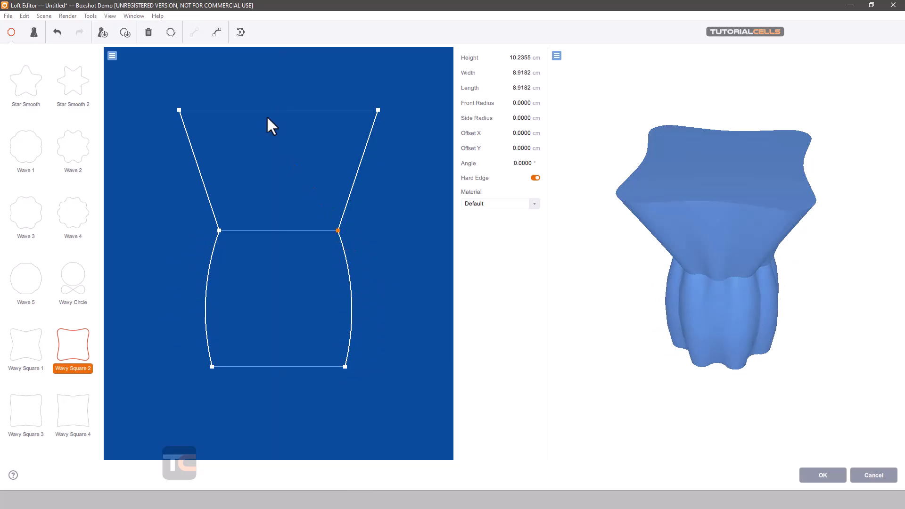
# - Try giving the loft a wall thickness of 0.200 cm and undo it
pyautogui.click(241, 33)
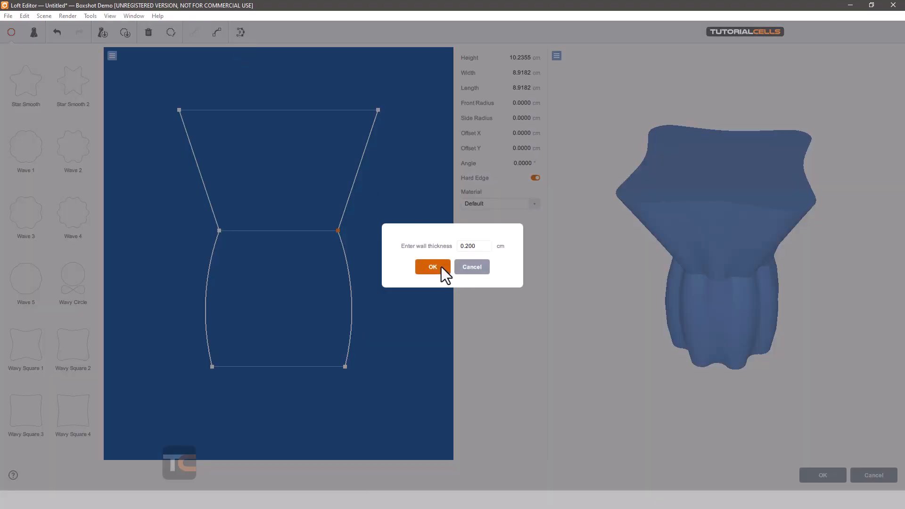
pyautogui.click(433, 267)
pyautogui.scroll(2, 337, 210)
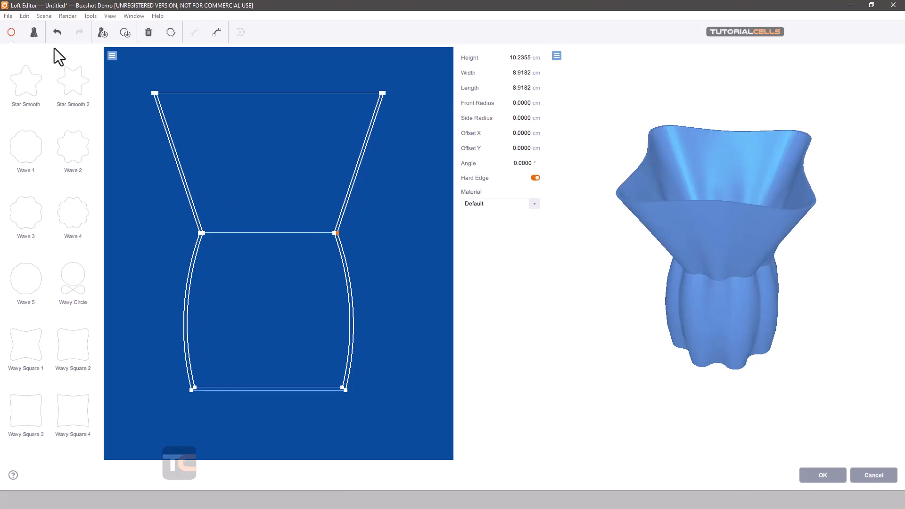
pyautogui.click(57, 32)
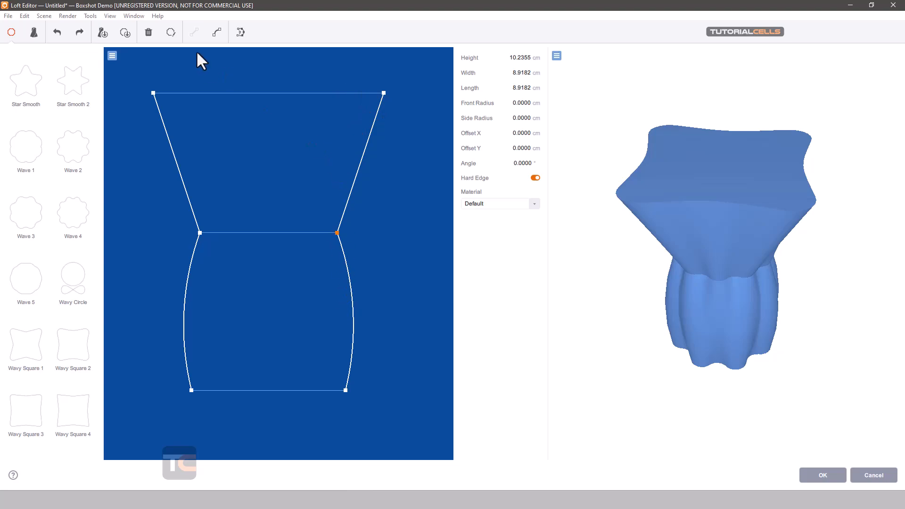
# - Convert the upper side segment to an arc and bend it inward to a radius of about -6.4 cm
pyautogui.click(215, 34)
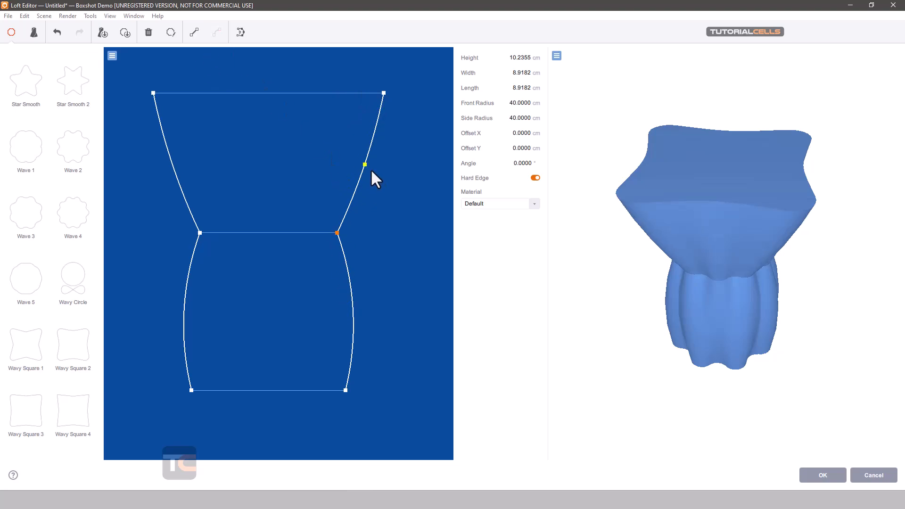
pyautogui.moveTo(365, 165); pyautogui.dragTo(329, 154)
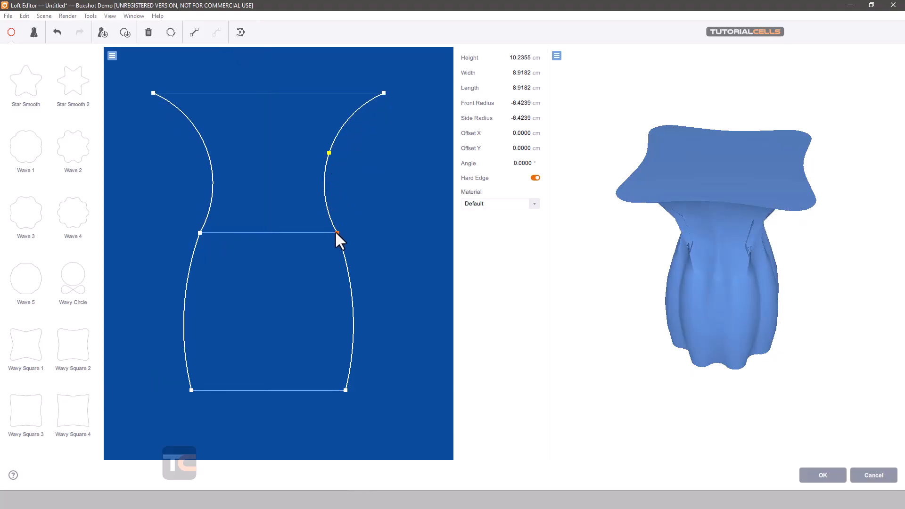
pyautogui.moveTo(336, 232); pyautogui.dragTo(337, 234)
# - Select both points of the middle section and replace its cross-section with Wave 5
pyautogui.click(303, 232)
pyautogui.moveTo(155, 216); pyautogui.dragTo(370, 259)
pyautogui.moveTo(30, 281); pyautogui.dragTo(200, 229)
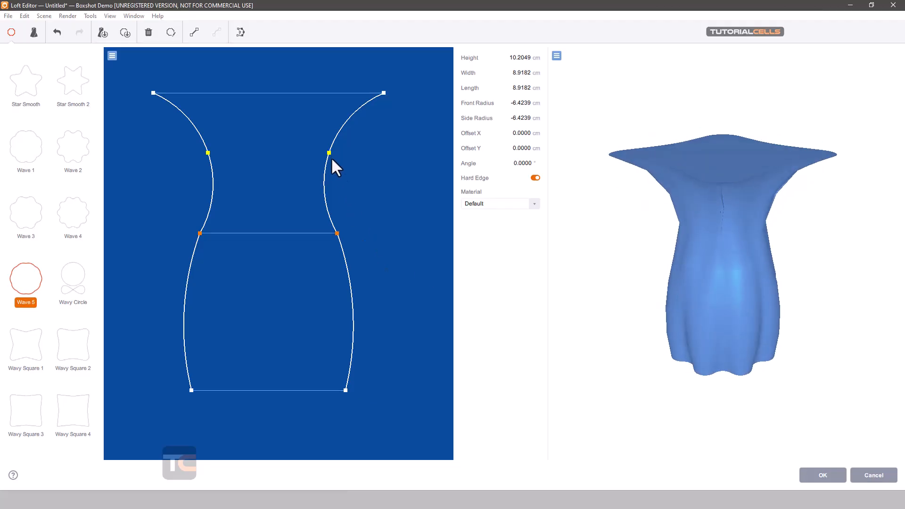
# - Flatten the upper side arc to a radius of about 60.4 cm and give the loft a 0.200 cm wall thickness
pyautogui.moveTo(330, 154); pyautogui.dragTo(357, 159)
pyautogui.click(240, 32)
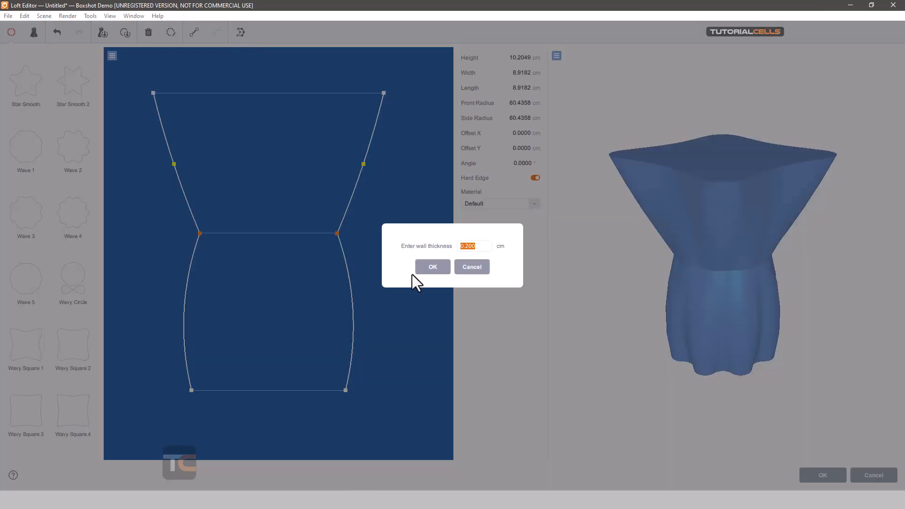
pyautogui.click(426, 269)
pyautogui.moveTo(698, 208); pyautogui.dragTo(716, 193)
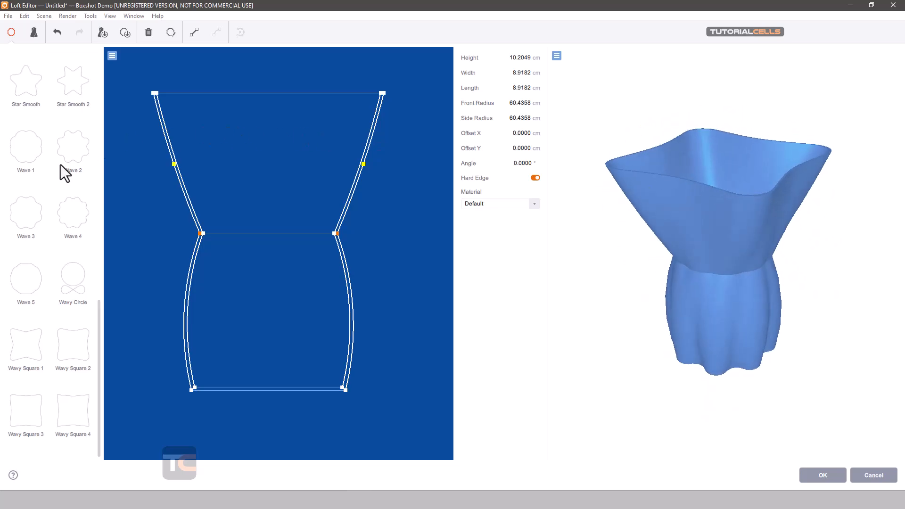
# - Lower and resize the loft's middle section using Scale on both axes, making its inner profile about 9.7 cm wide at about 9.5 cm height
pyautogui.click(112, 56)
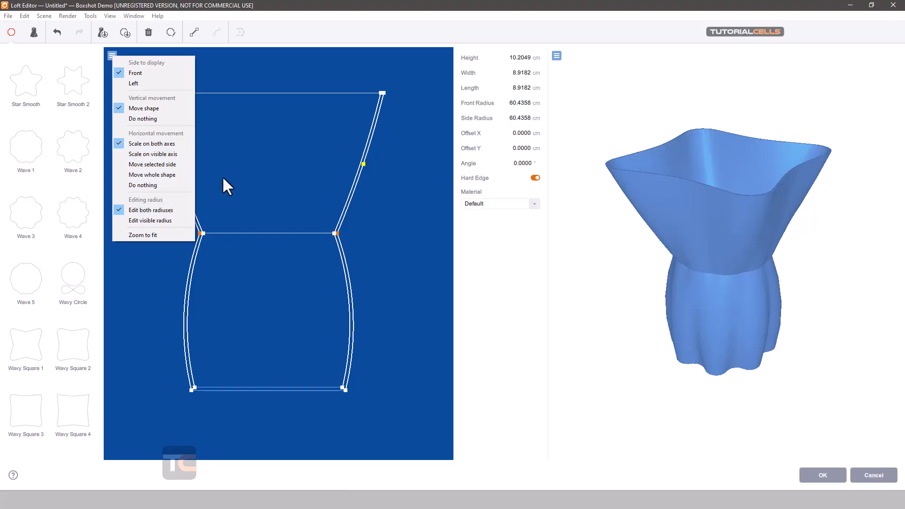
pyautogui.click(258, 166)
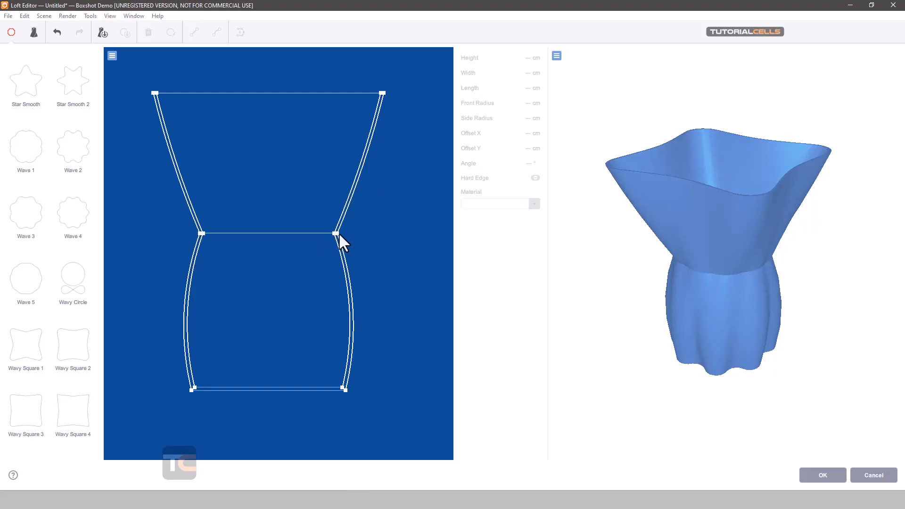
pyautogui.moveTo(338, 234)
pyautogui.mouseDown()
pyautogui.moveTo(363, 231)
pyautogui.moveTo(332, 231)
pyautogui.moveTo(340, 221)
pyautogui.moveTo(337, 238)
pyautogui.mouseUp()
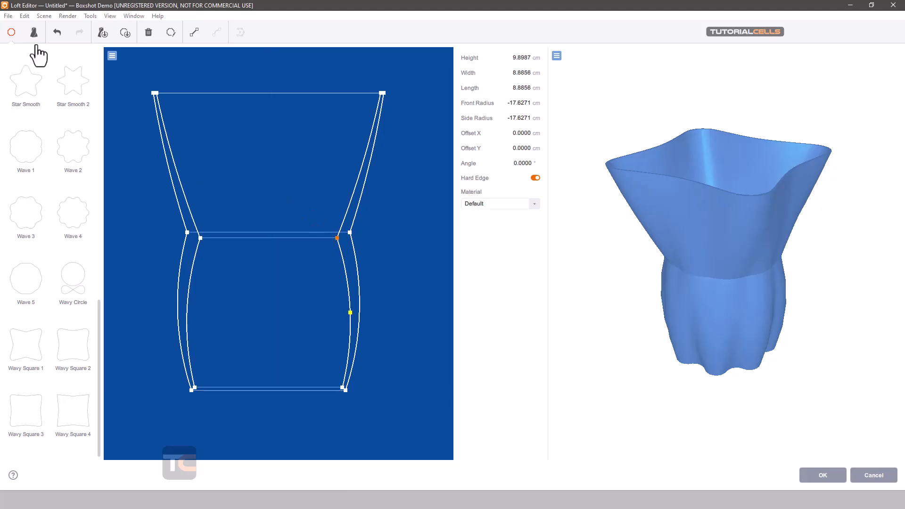
pyautogui.click(111, 56)
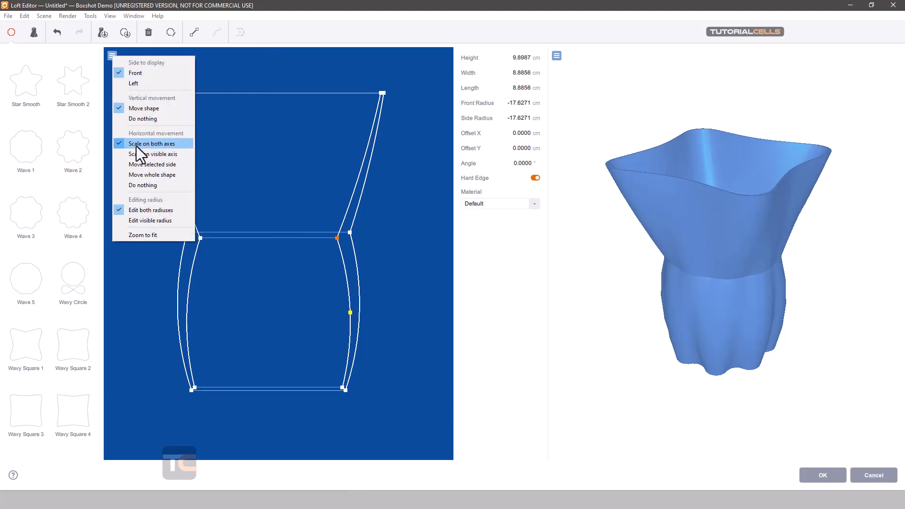
pyautogui.click(136, 147)
pyautogui.moveTo(349, 233)
pyautogui.mouseDown()
pyautogui.moveTo(367, 232)
pyautogui.moveTo(334, 231)
pyautogui.moveTo(339, 215)
pyautogui.moveTo(341, 243)
pyautogui.mouseUp()
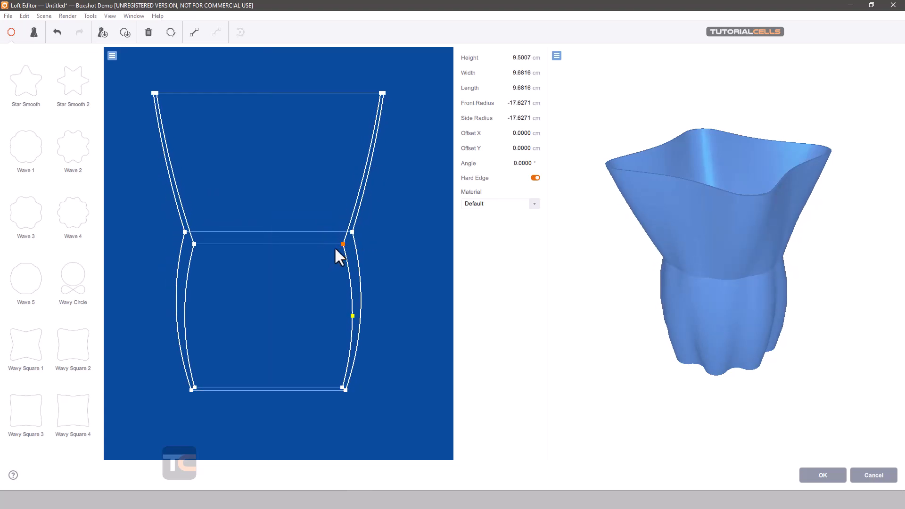
# - Set horizontal movement to Do nothing and shift the middle section's points only vertically, placing the inner profile at about 9.8 cm height
pyautogui.click(112, 55)
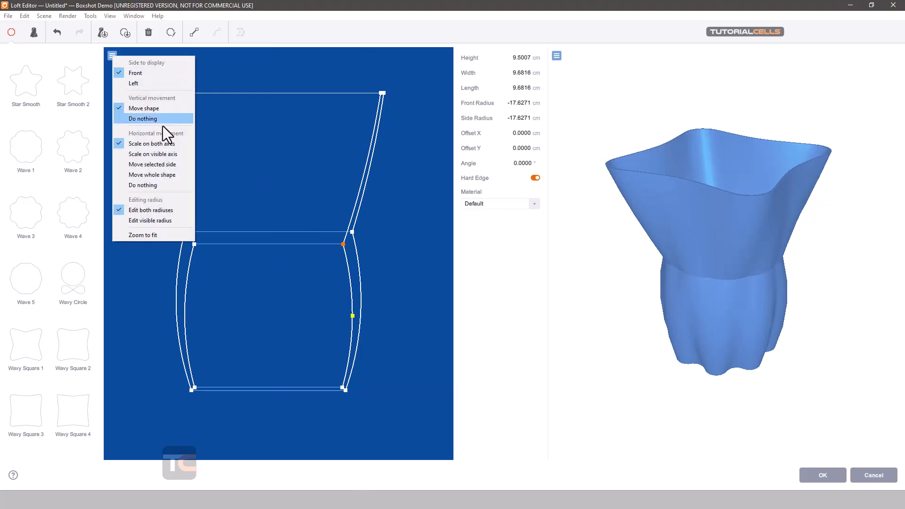
pyautogui.click(172, 147)
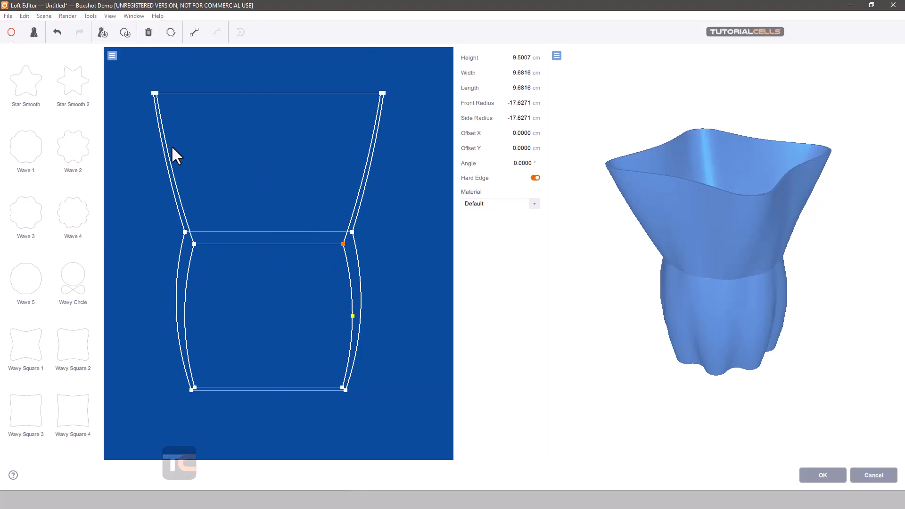
pyautogui.click(112, 56)
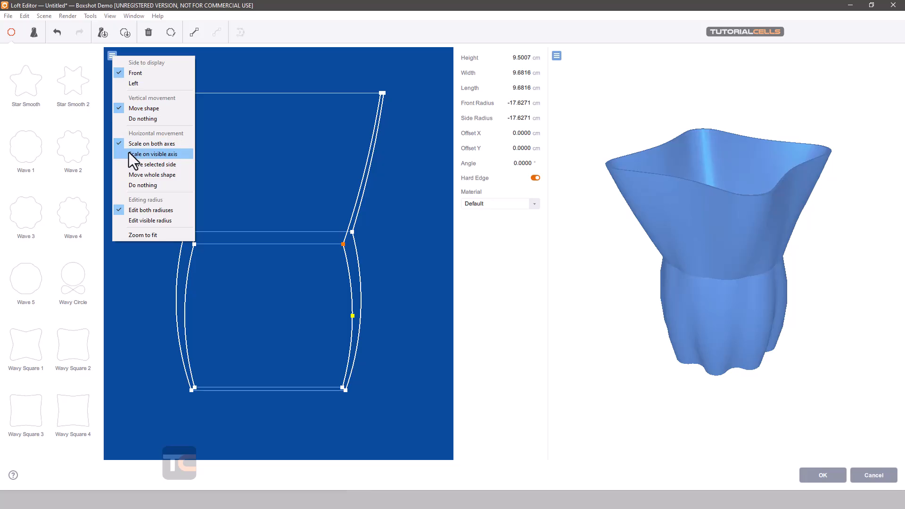
pyautogui.click(132, 185)
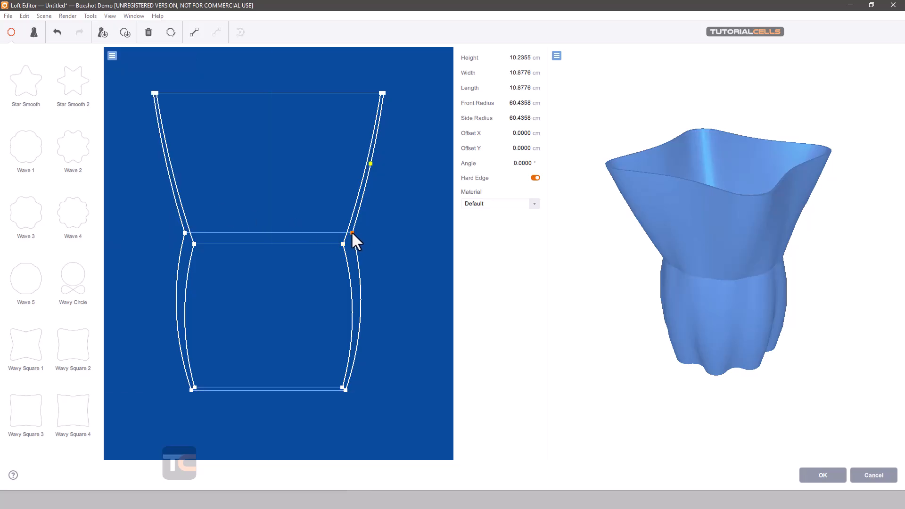
pyautogui.moveTo(352, 231)
pyautogui.mouseDown()
pyautogui.moveTo(369, 221)
pyautogui.moveTo(360, 197)
pyautogui.moveTo(356, 231)
pyautogui.moveTo(342, 243)
pyautogui.moveTo(339, 217)
pyautogui.moveTo(343, 240)
pyautogui.mouseUp()
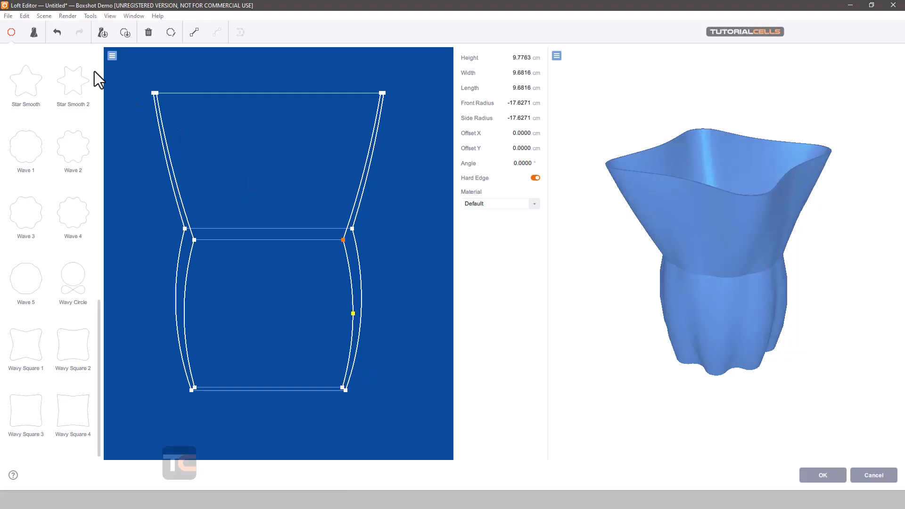
# - Set horizontal movement to Move whole shape and shift the outer middle profile to about 9.9 cm height with an X offset of about -0.03 cm
pyautogui.click(112, 56)
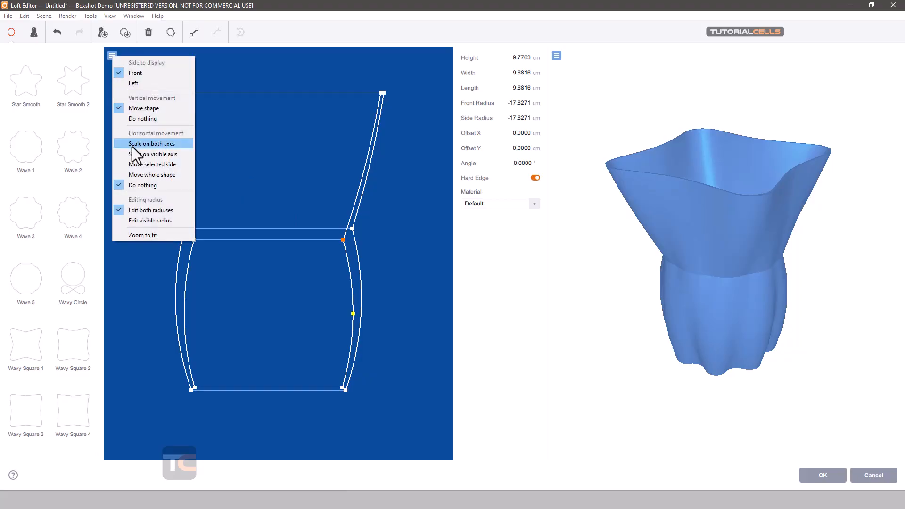
pyautogui.click(135, 174)
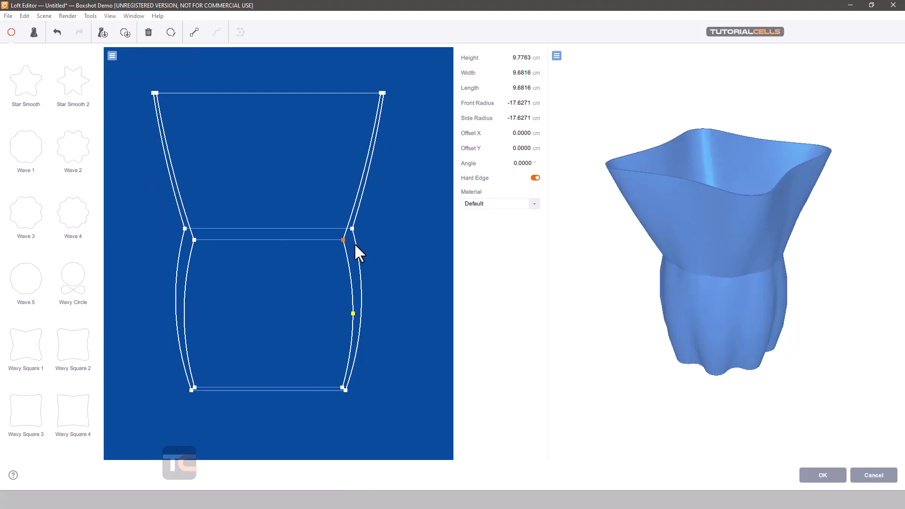
pyautogui.moveTo(353, 228)
pyautogui.mouseDown()
pyautogui.moveTo(363, 228)
pyautogui.moveTo(324, 226)
pyautogui.moveTo(351, 225)
pyautogui.moveTo(351, 238)
pyautogui.mouseUp()
# - Restore horizontal movement to Scale on both axes and widen the outer middle profile to about 11.6 cm at about 10.1 cm height
pyautogui.click(112, 56)
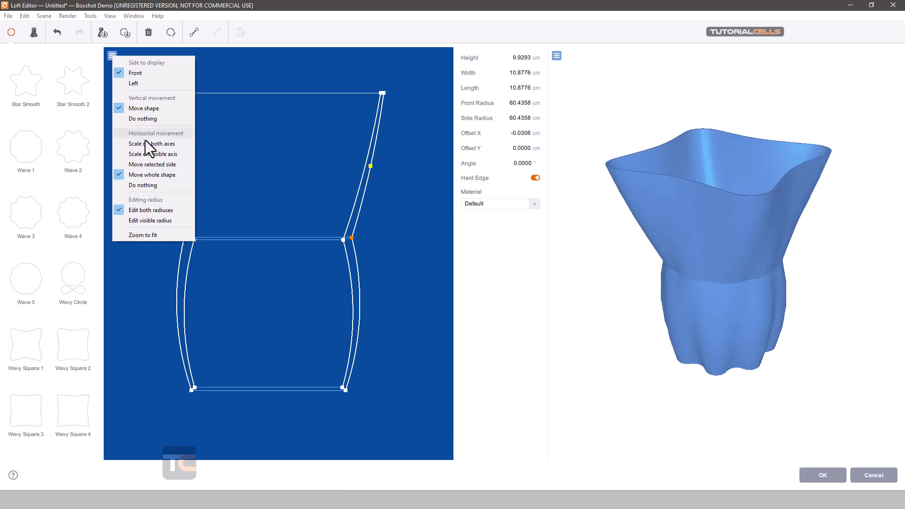
pyautogui.click(159, 151)
pyautogui.moveTo(351, 236)
pyautogui.mouseDown()
pyautogui.moveTo(373, 202)
pyautogui.moveTo(336, 215)
pyautogui.moveTo(375, 245)
pyautogui.moveTo(385, 221)
pyautogui.moveTo(368, 246)
pyautogui.moveTo(357, 236)
pyautogui.mouseUp()
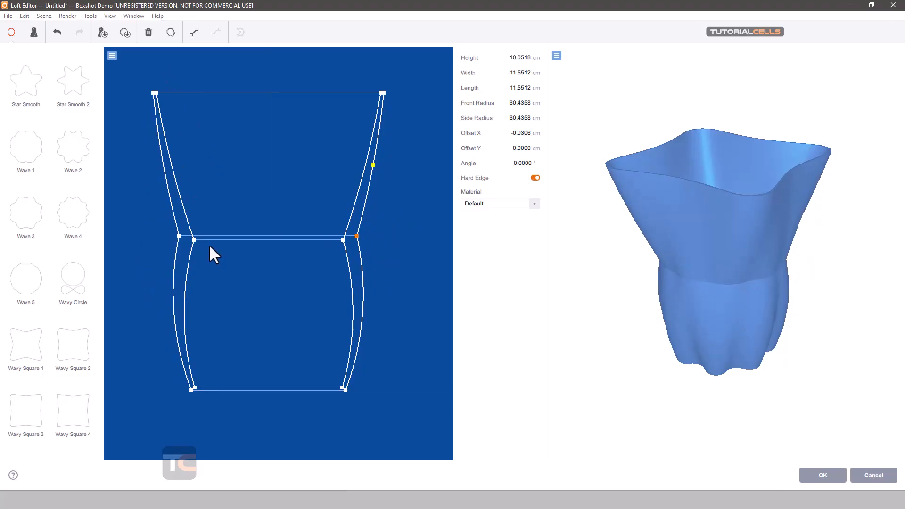
# - Delete the outer and inner middle profiles so the loft runs directly from the base to the rim
pyautogui.click(149, 33)
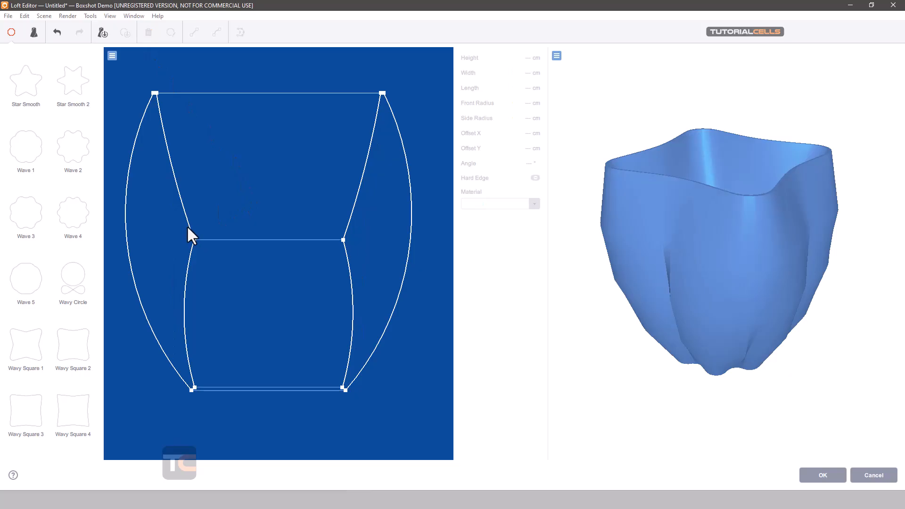
pyautogui.click(195, 239)
pyautogui.click(149, 33)
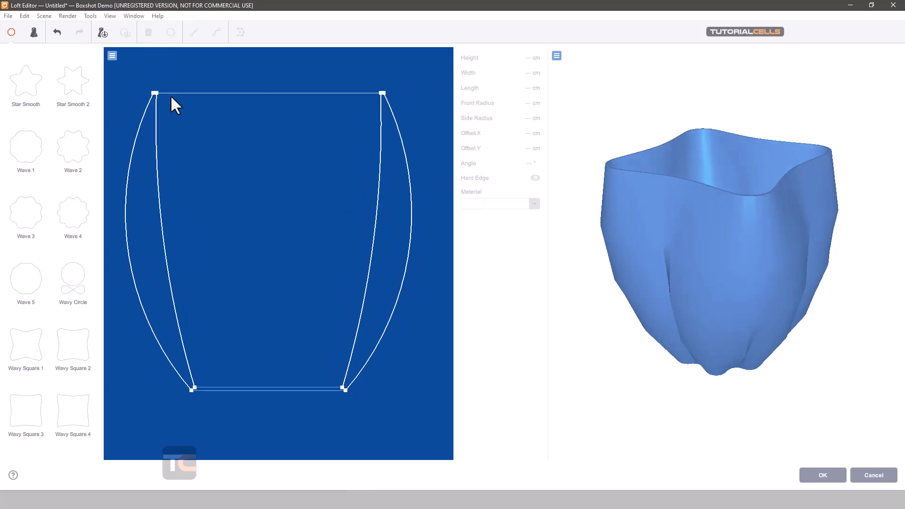
# - Accept the edited loft and return to the main scene to view the vase from another side
pyautogui.moveTo(682, 207); pyautogui.dragTo(592, 216)
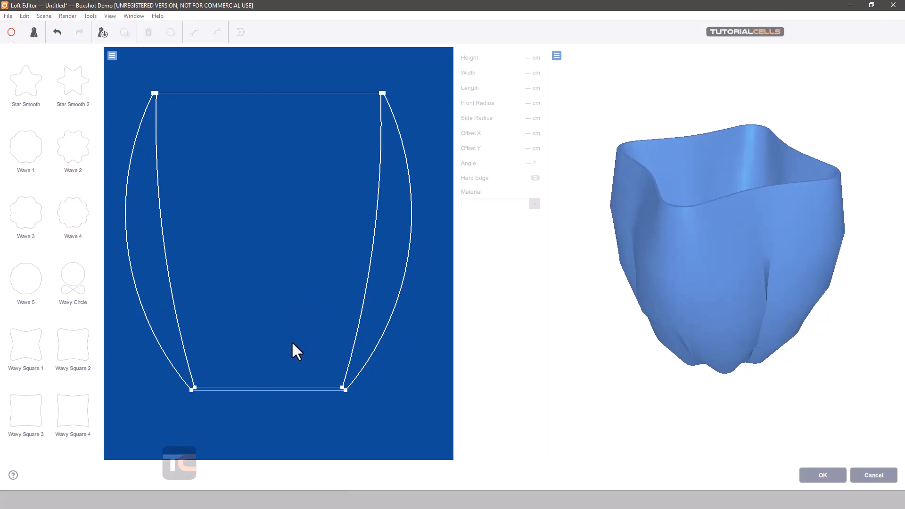
pyautogui.scroll(-1, 438, 200)
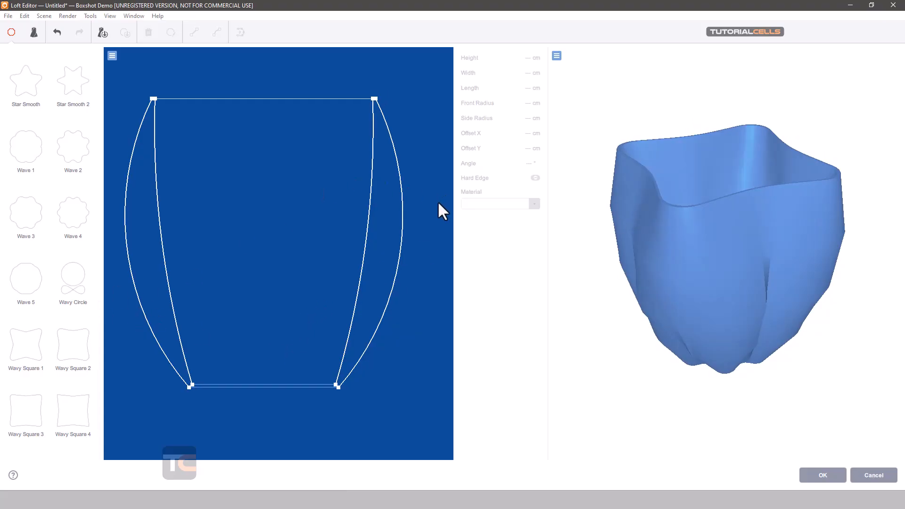
pyautogui.click(807, 475)
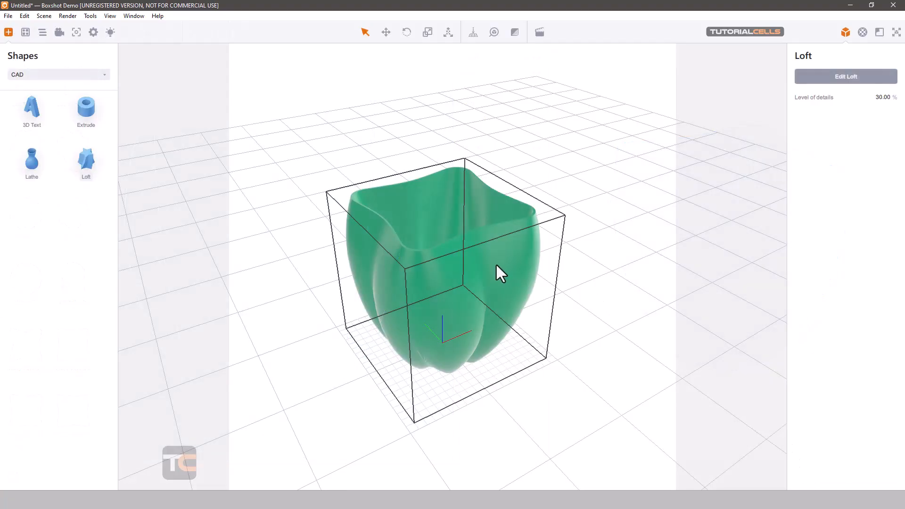
pyautogui.moveTo(496, 264); pyautogui.dragTo(531, 265, button='right')
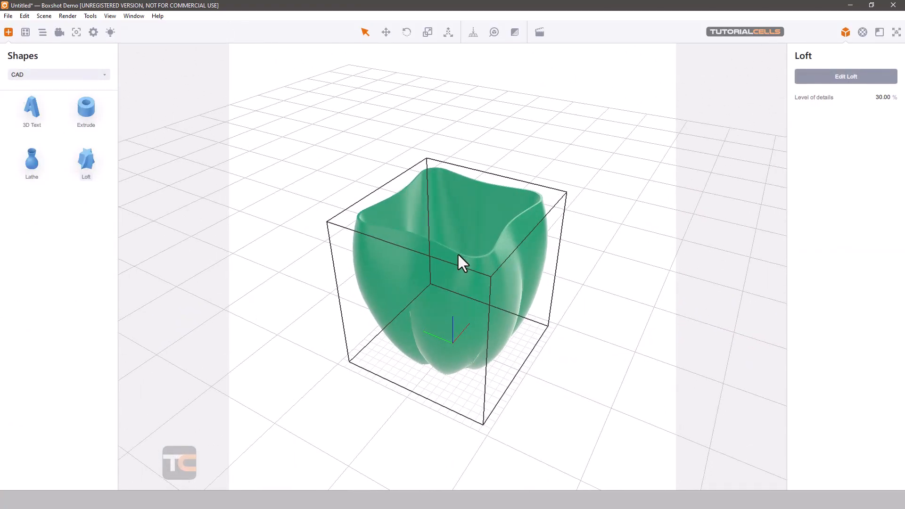